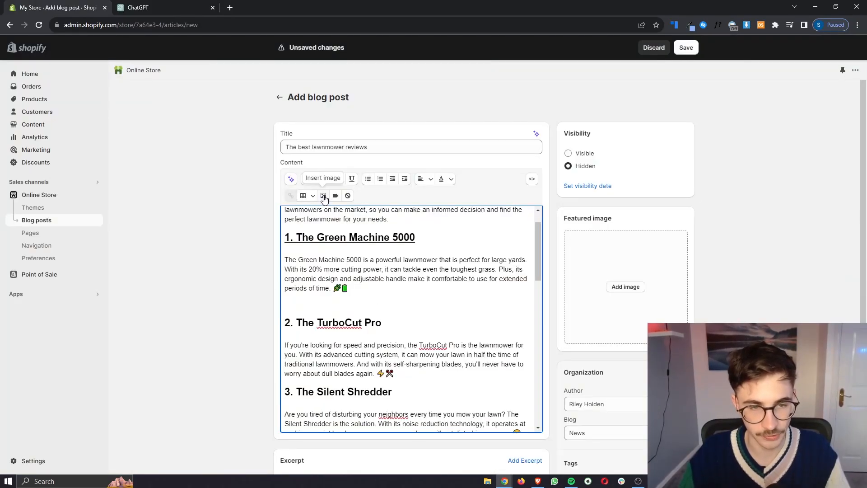
# Step: Open the image insertion option for the blog post content below the Green Machine 5000 section
pyautogui.click(324, 196)
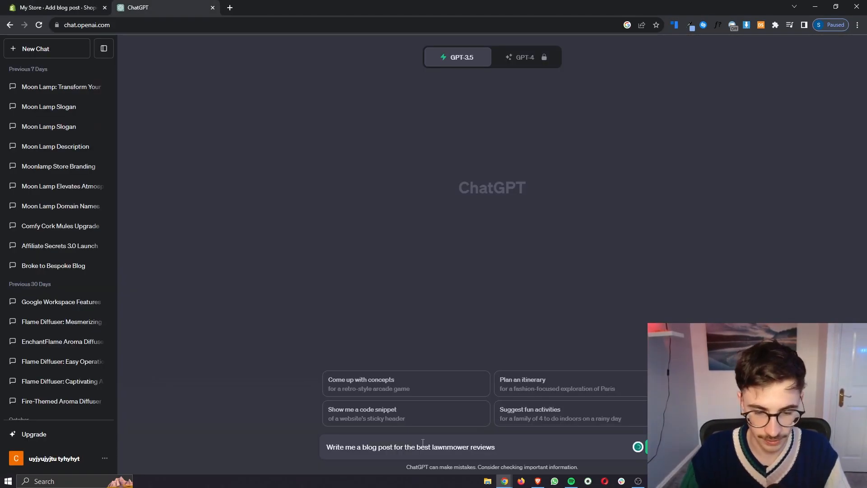
# Step: Reword the ChatGPT prompt to ask for a blog post on the top 10 lawnmower reviews and submit it
pyautogui.doubleClick(422, 447)
pyautogui.write('top 10lawnmower reviews')
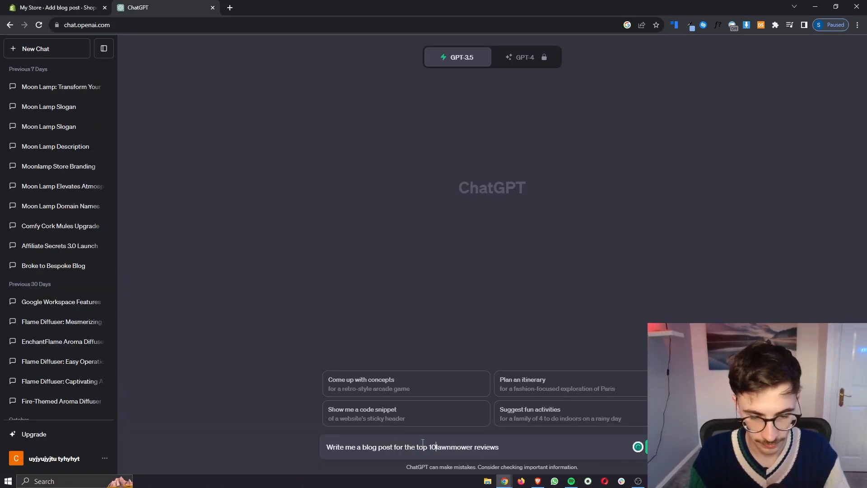
pyautogui.press('Return')
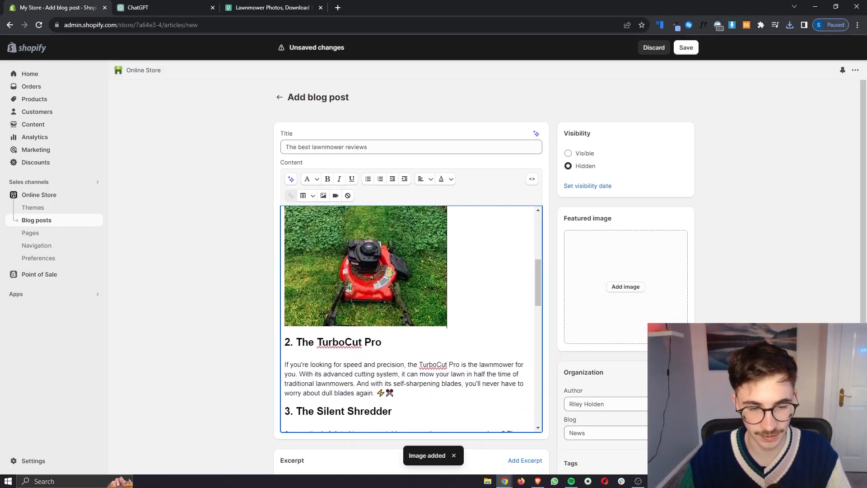
pyautogui.scroll(-2, 409, 318)
pyautogui.scroll(3, 408, 318)
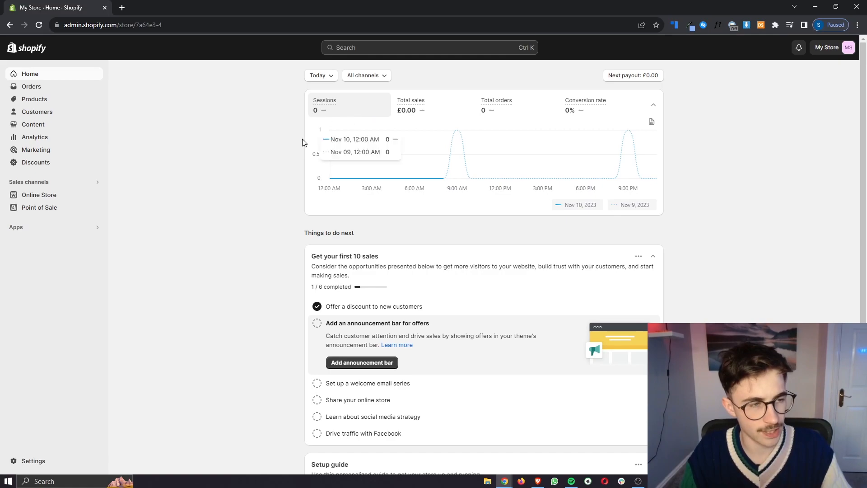
# Step: Open the blog posts section of the Shopify online store
pyautogui.click(43, 199)
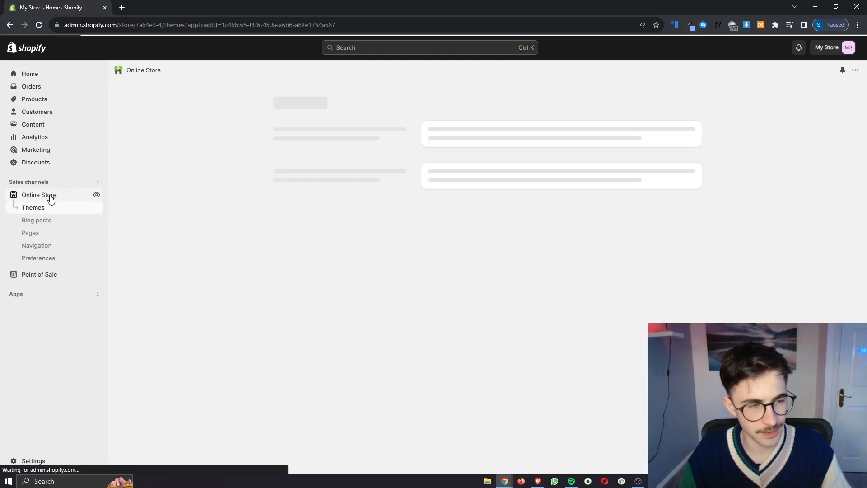
pyautogui.click(44, 226)
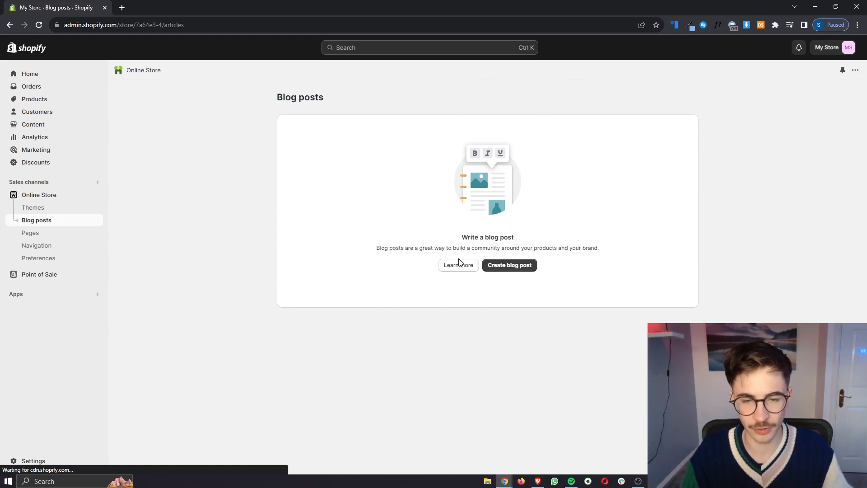
# Step: Examine Shopify's help article on writing blog posts and close it
pyautogui.click(454, 265)
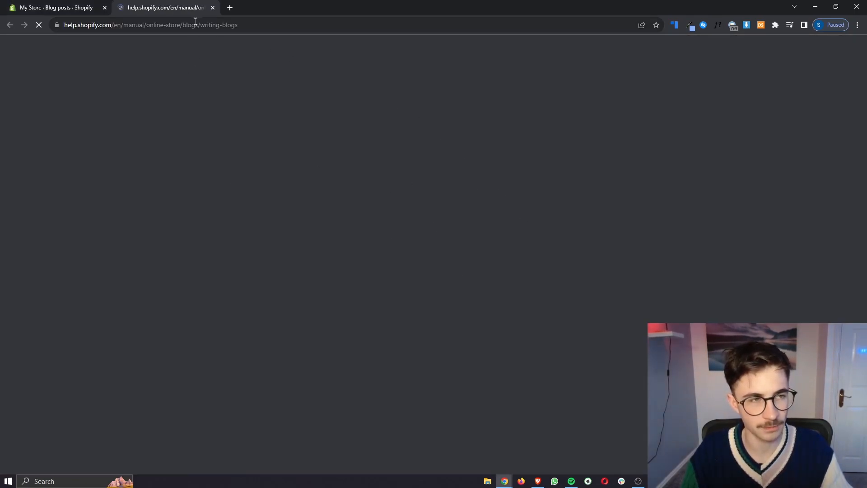
pyautogui.scroll(-5, 280, 224)
pyautogui.scroll(4, 280, 224)
pyautogui.scroll(-1, 280, 223)
pyautogui.scroll(-3, 280, 223)
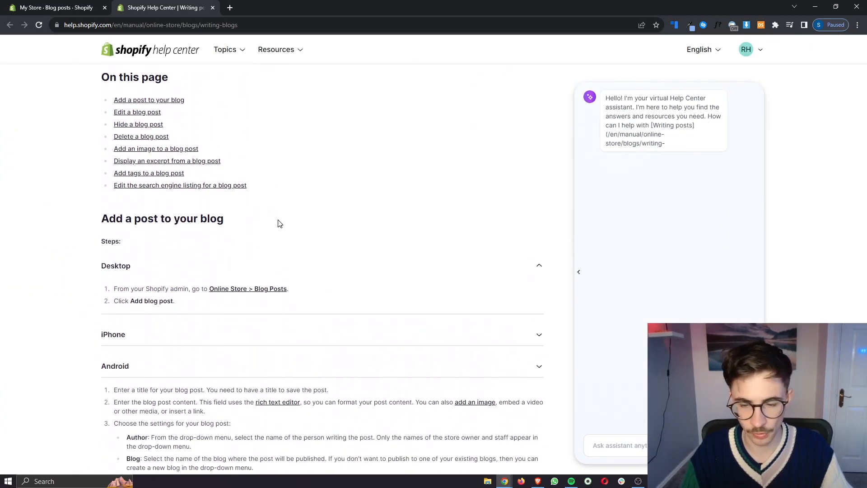
pyautogui.click(212, 8)
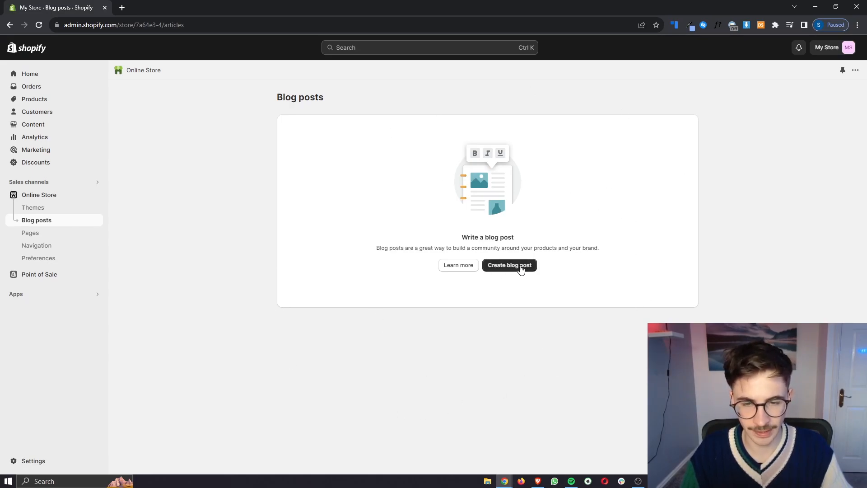
# Step: Create a new blog post titled "The best lawnmower reviews"
pyautogui.click(520, 268)
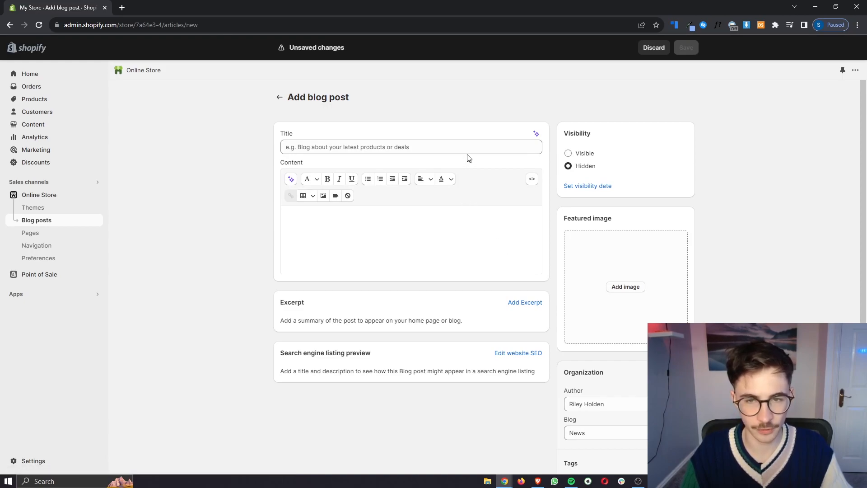
pyautogui.click(411, 148)
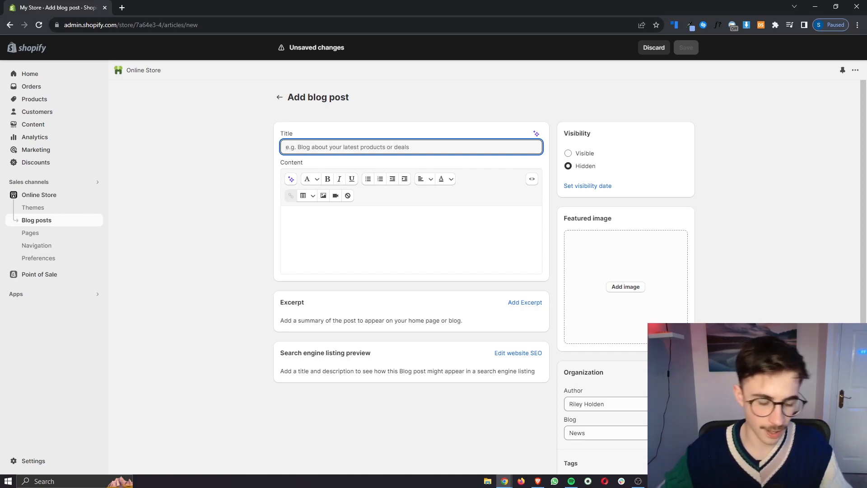
pyautogui.write('The best lawnmower reviews')
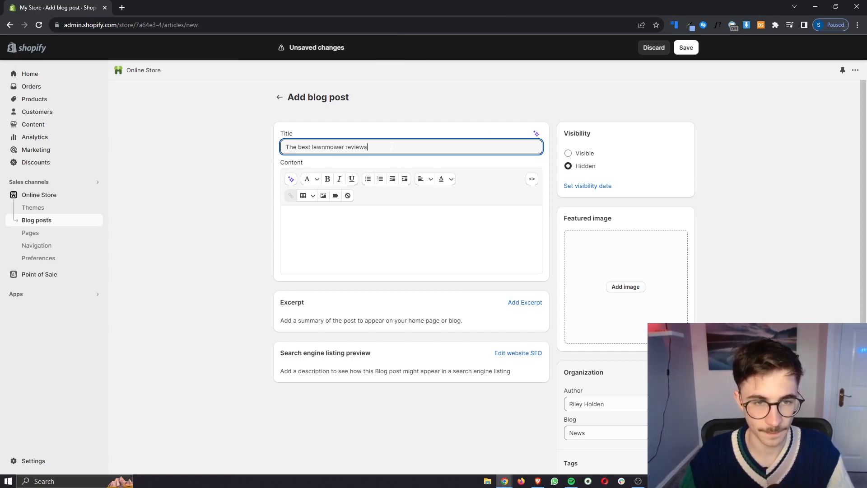
pyautogui.click(400, 69)
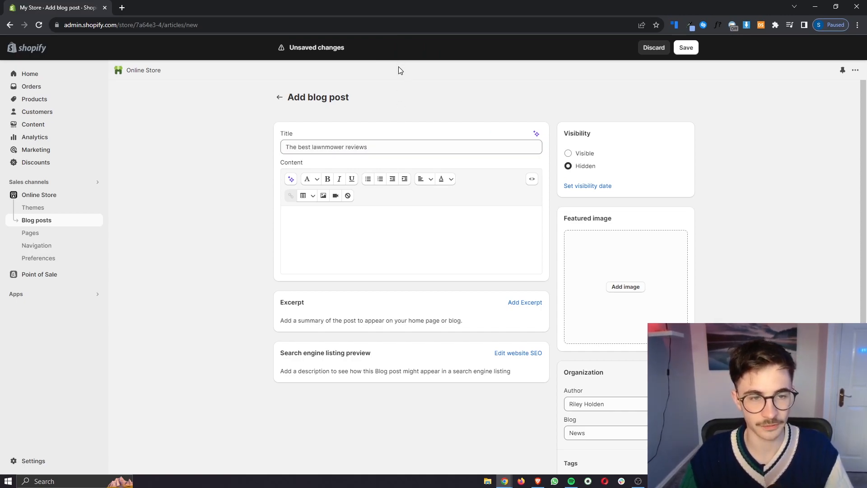
pyautogui.moveTo(280, 164); pyautogui.dragTo(310, 166)
pyautogui.click(291, 239)
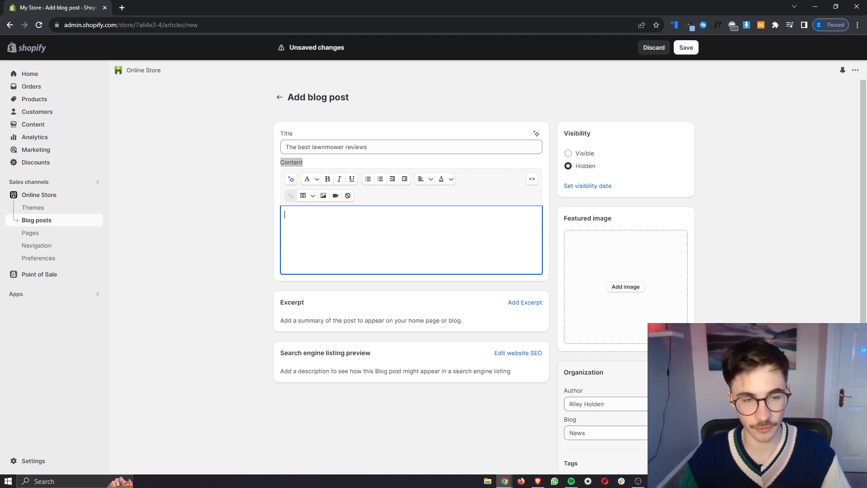
pyautogui.write('dmgfkdmg')
pyautogui.press('Return')
pyautogui.write('gsdogksdkgms')
pyautogui.press('Return')
pyautogui.write('gdspogspdhms')
pyautogui.press('Return')
pyautogui.write('gspeogspg')
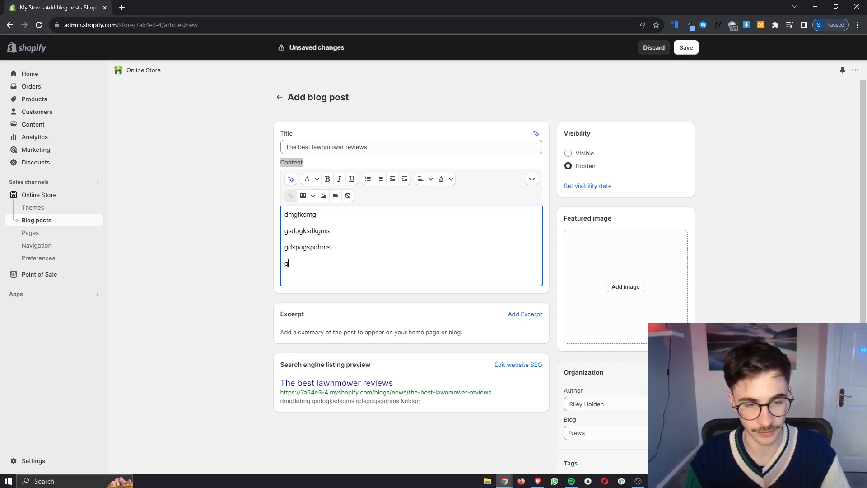
pyautogui.write('m')
pyautogui.press('Return')
pyautogui.write('s')
pyautogui.press('Return')
pyautogui.write('bkgoskg')
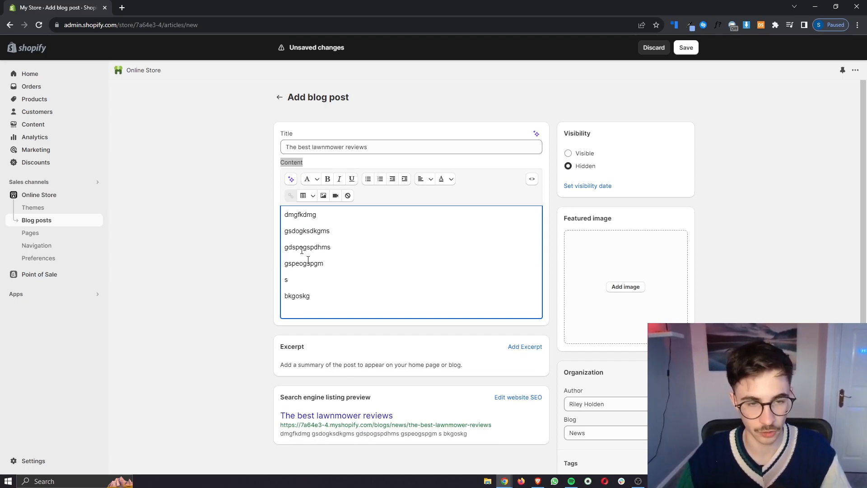
pyautogui.hotkey('ctrl', 'a')
pyautogui.press('BackSpace')
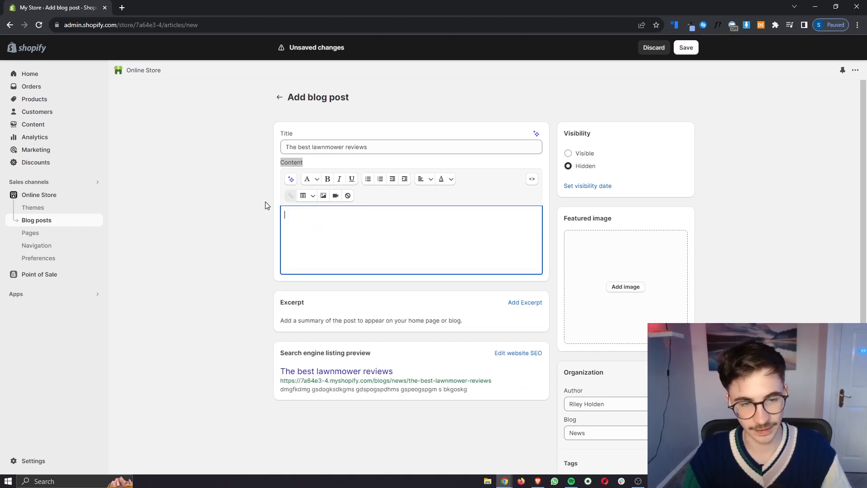
# Step: Start generating blog content about "The top 10 lawnmower reviews" with the Expert tone
pyautogui.click(292, 181)
pyautogui.click(277, 230)
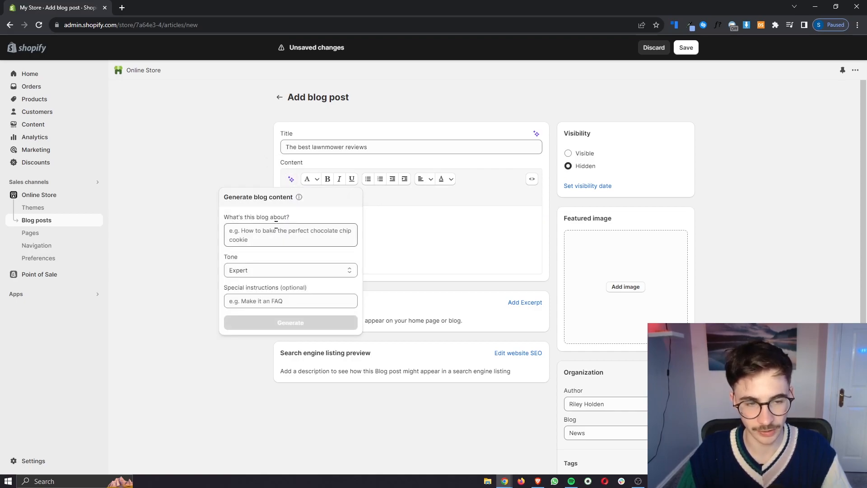
pyautogui.write('The top 10 lawnmower review')
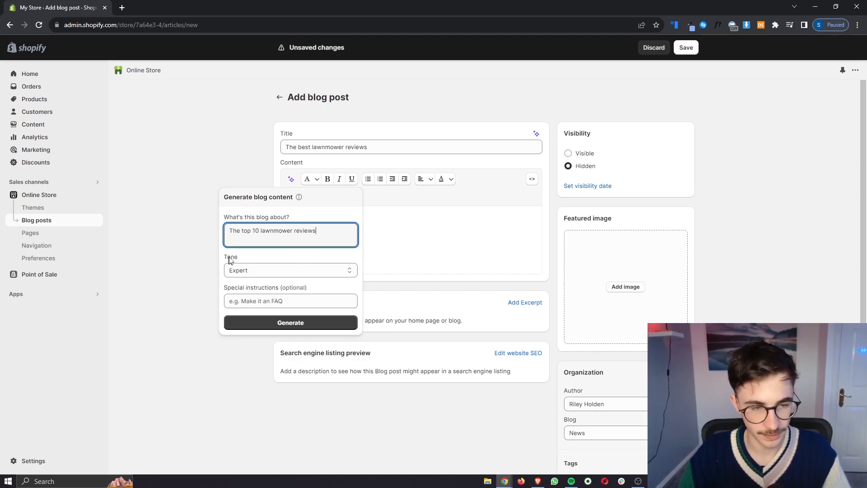
pyautogui.click(252, 270)
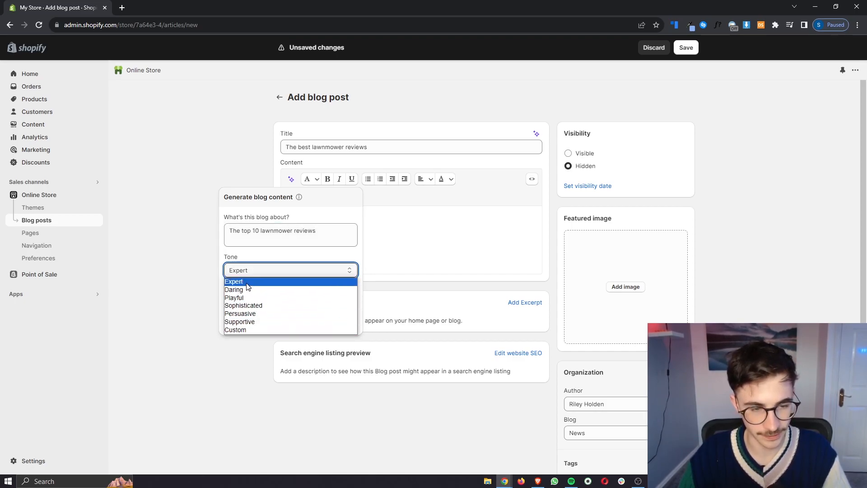
pyautogui.click(242, 285)
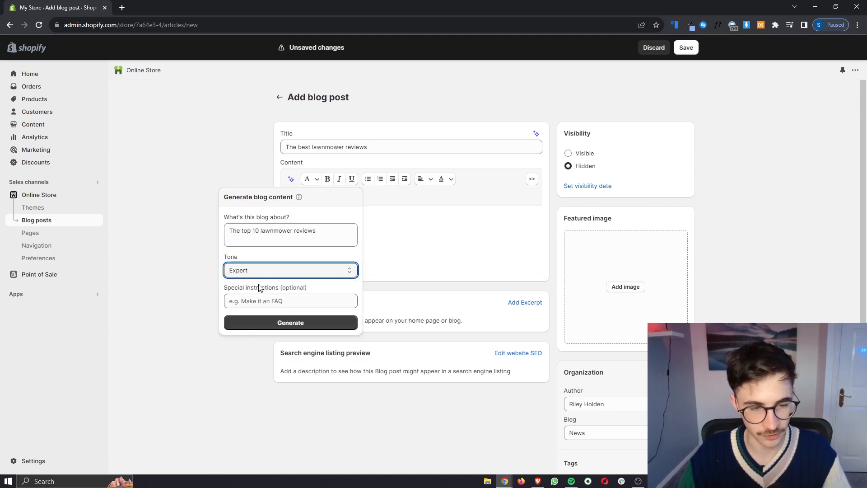
# Step: Give the special instruction "Add some emojis" and generate the blog content
pyautogui.click(280, 301)
pyautogui.press('capslock')
pyautogui.write('ad')
pyautogui.press('BackSpace')
pyautogui.press('BackSpace')
pyautogui.press('capslock')
pyautogui.write('A')
pyautogui.press('capslock')
pyautogui.write('dd some emojis')
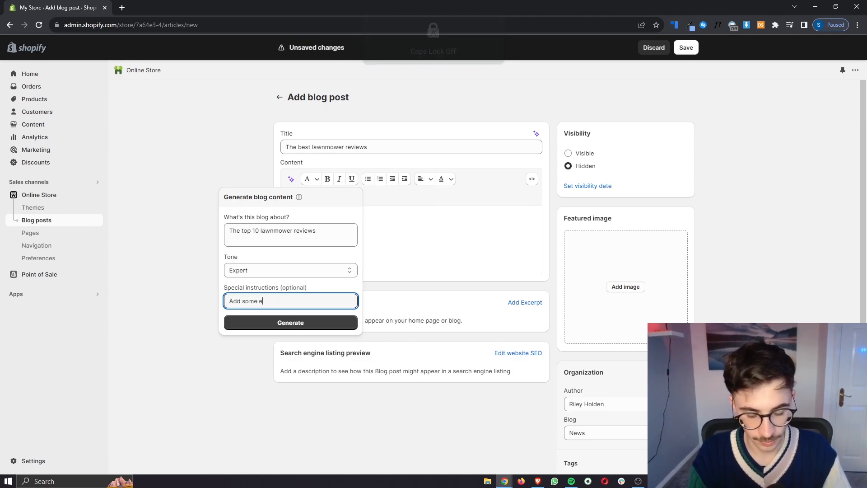
pyautogui.click(282, 322)
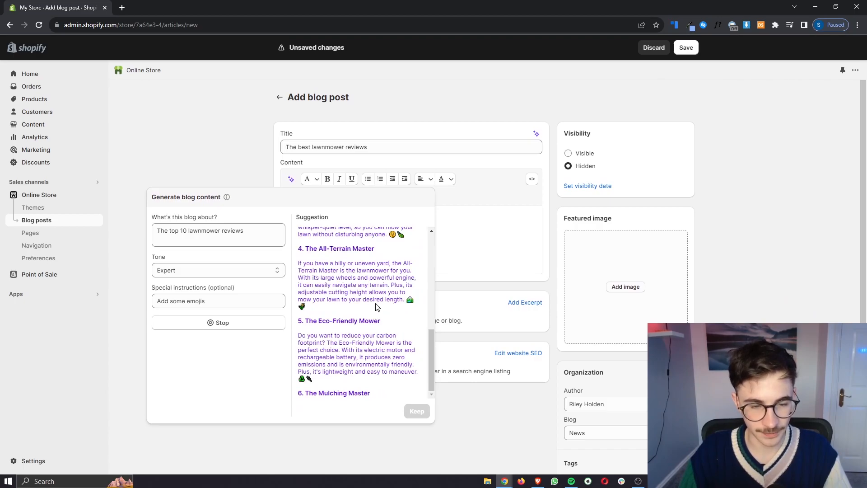
# Step: Keep the generated suggestion as the blog post's content and look through the inserted sections
pyautogui.scroll(-1, 378, 306)
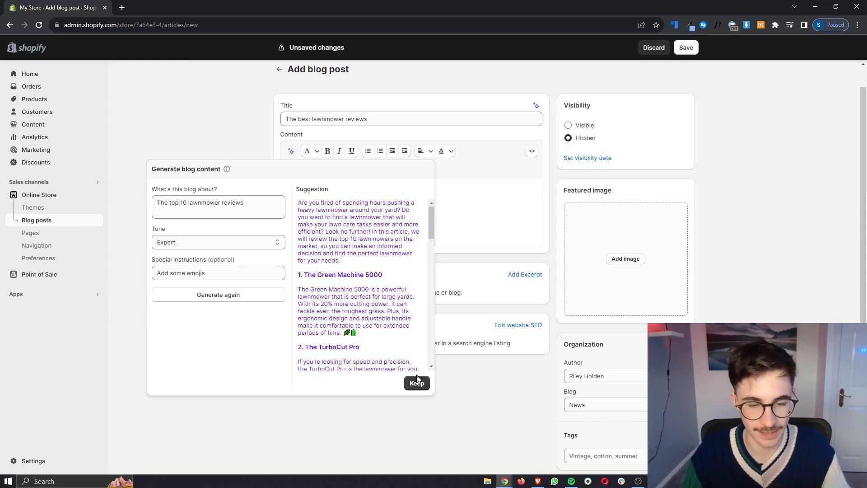
pyautogui.click(416, 383)
pyautogui.scroll(-3, 408, 303)
pyautogui.scroll(-10, 408, 294)
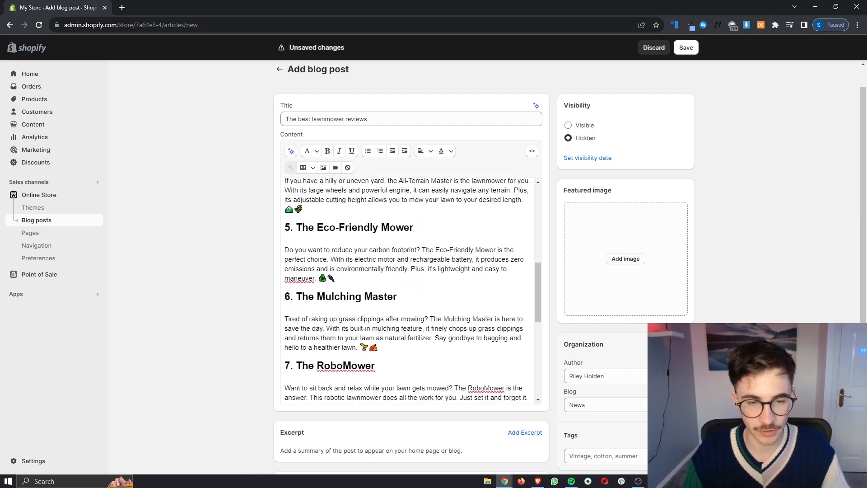
pyautogui.scroll(15, 409, 260)
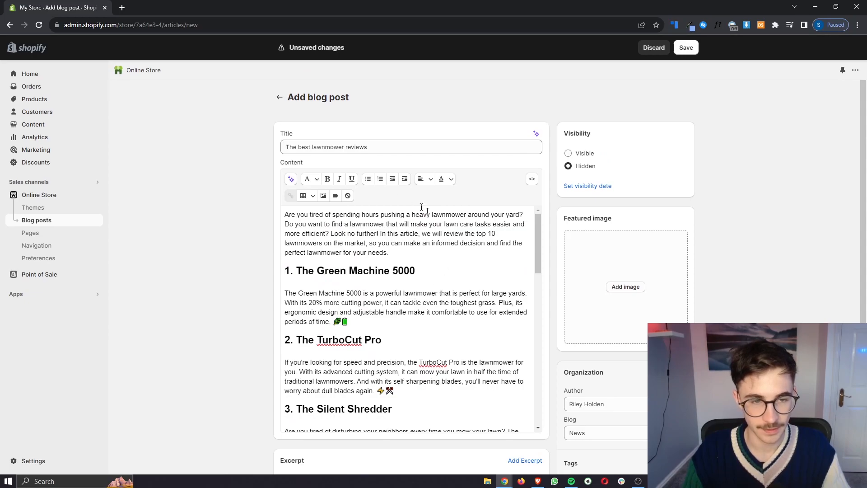
# Step: Extend the content generator's topic with ", review the brands XYZ", review the suggestion and close the generator without regenerating
pyautogui.click(291, 179)
pyautogui.click(262, 231)
pyautogui.write(', review the brands XYZ')
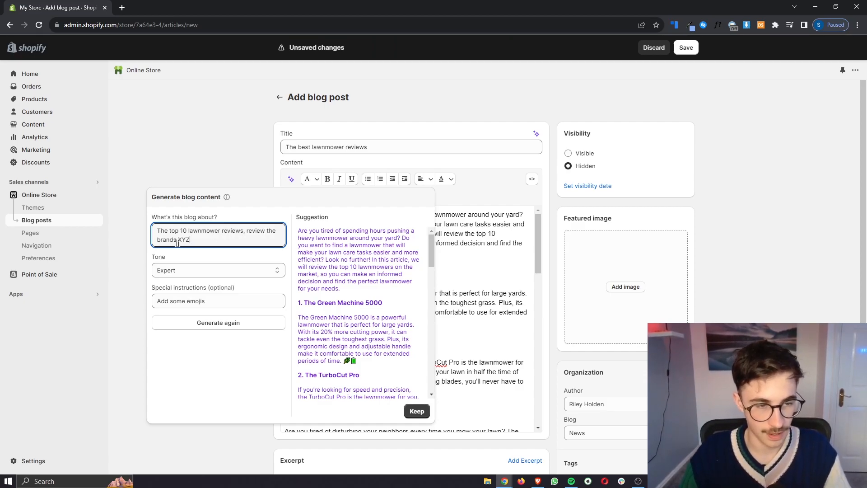
pyautogui.click(216, 225)
pyautogui.scroll(-15, 385, 307)
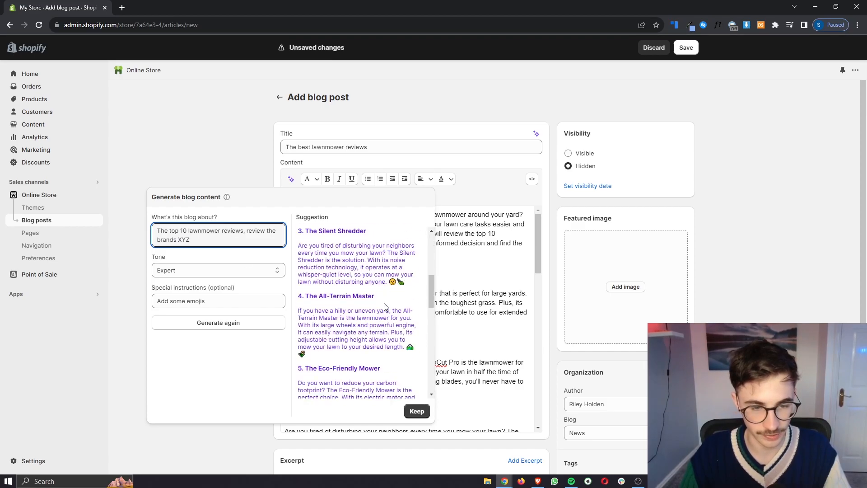
pyautogui.scroll(15, 385, 306)
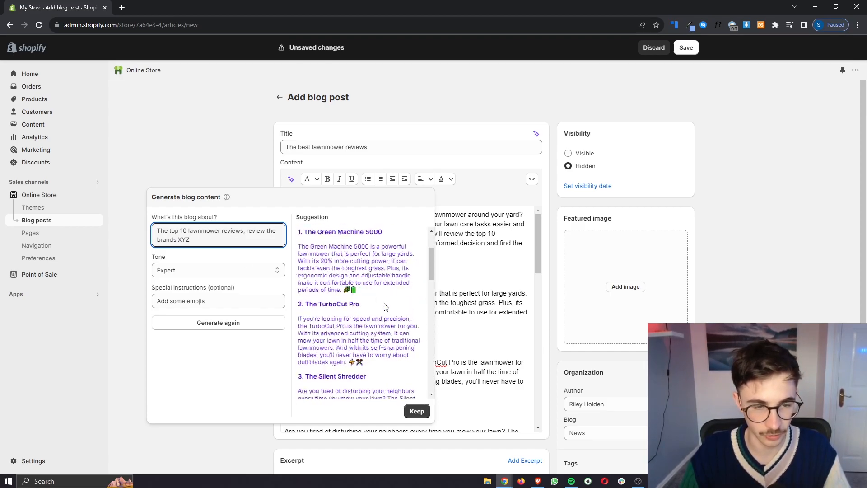
pyautogui.click(449, 377)
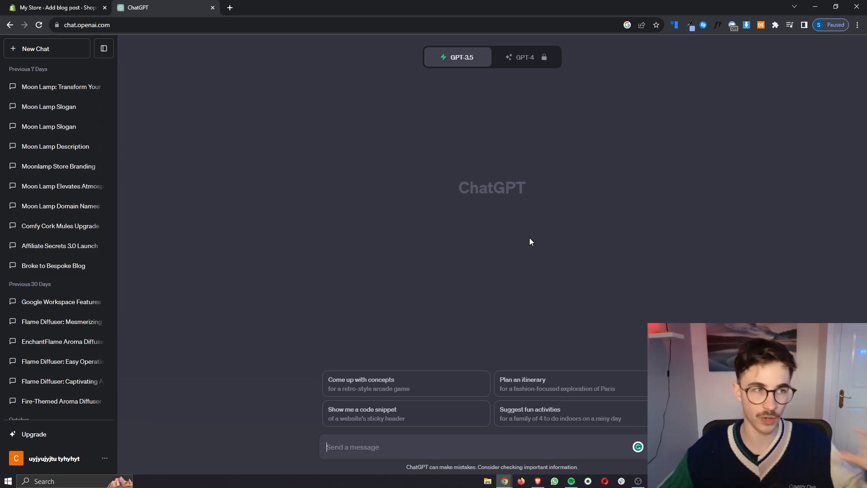
# Step: Copy the Shopify post's title into ChatGPT to form the prompt "Write me a blog post for the best lawnmower reviews"
pyautogui.click(68, 8)
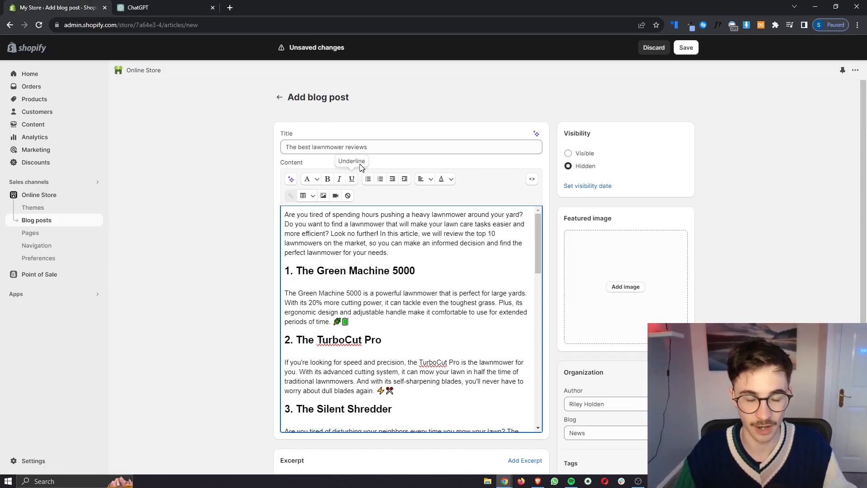
pyautogui.scroll(-1, 367, 243)
pyautogui.scroll(1, 366, 244)
pyautogui.click(375, 147)
pyautogui.hotkey('ctrl', 'a')
pyautogui.hotkey('ctrl', 'c')
pyautogui.click(187, 7)
pyautogui.hotkey('ctrl', 'v')
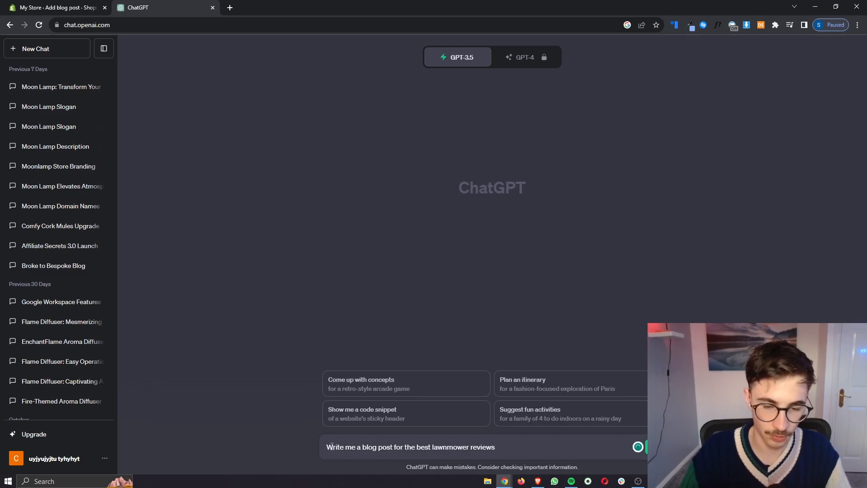
# Step: Replace "best" with "top 10" in the ChatGPT prompt and submit it
pyautogui.doubleClick(423, 446)
pyautogui.write('top 10')
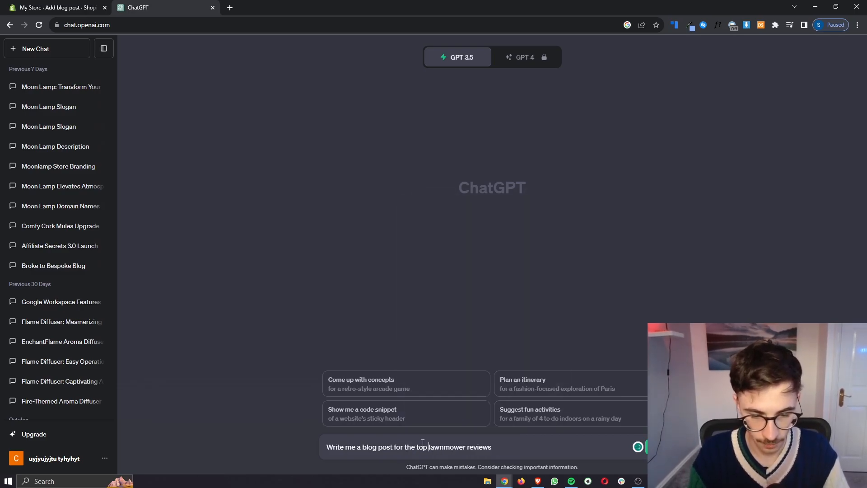
pyautogui.press('Return')
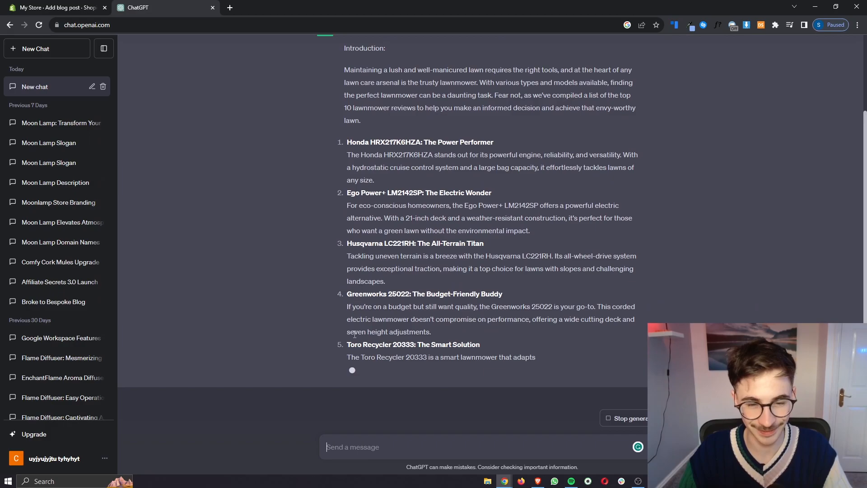
# Step: Switch back to the Shopify blog post draft and look through its content
pyautogui.click(58, 8)
pyautogui.scroll(-3, 361, 253)
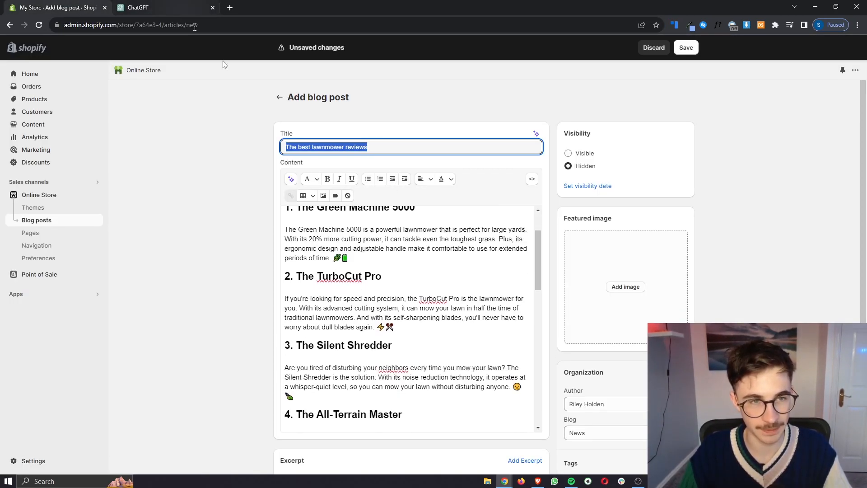
# Step: Review the top 10 lawnmower post in ChatGPT, request "make each section longer", and look through the response
pyautogui.click(375, 230)
pyautogui.click(137, 8)
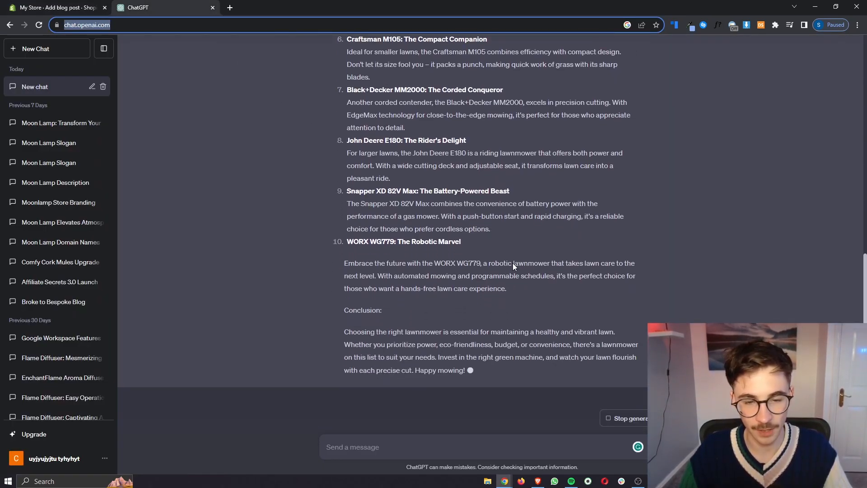
pyautogui.scroll(10, 490, 239)
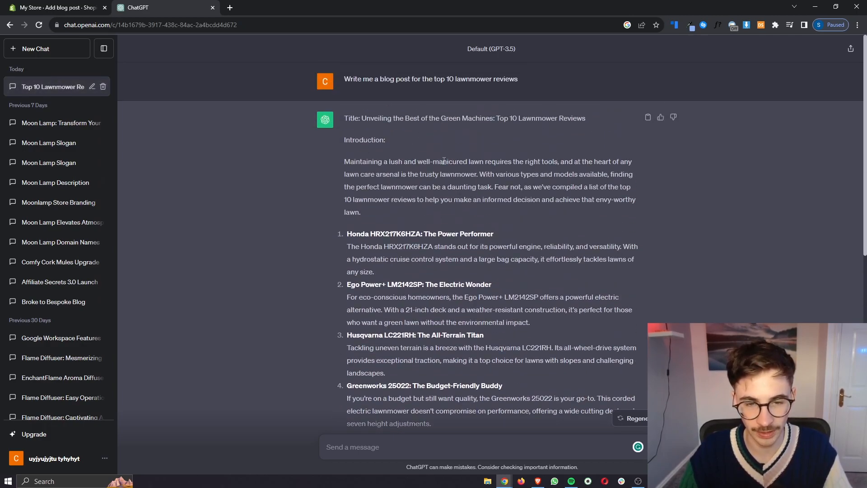
pyautogui.scroll(-3, 443, 161)
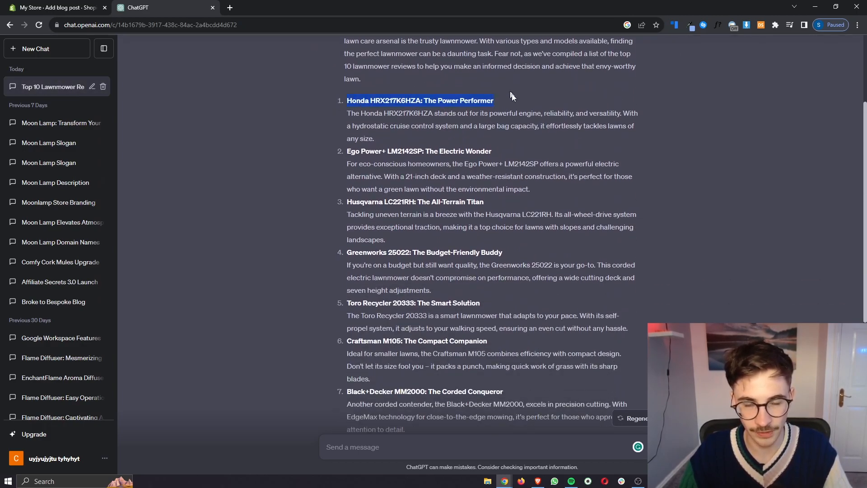
pyautogui.scroll(-7, 512, 96)
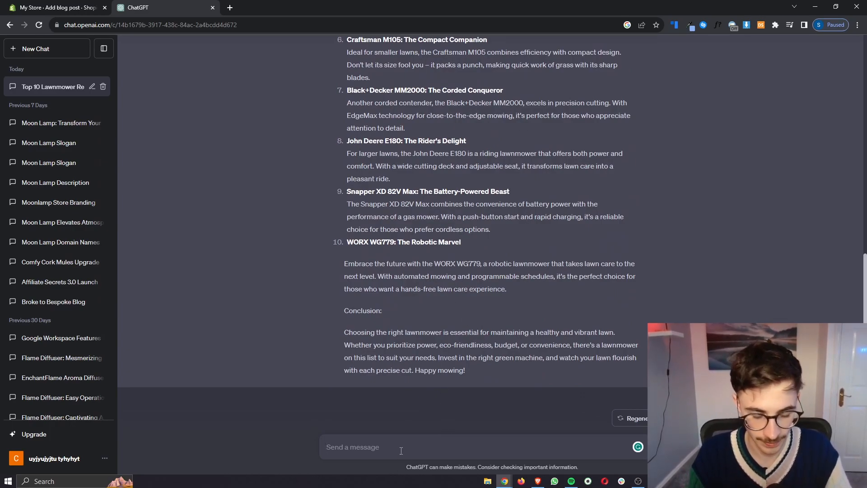
pyautogui.write('make each section longer')
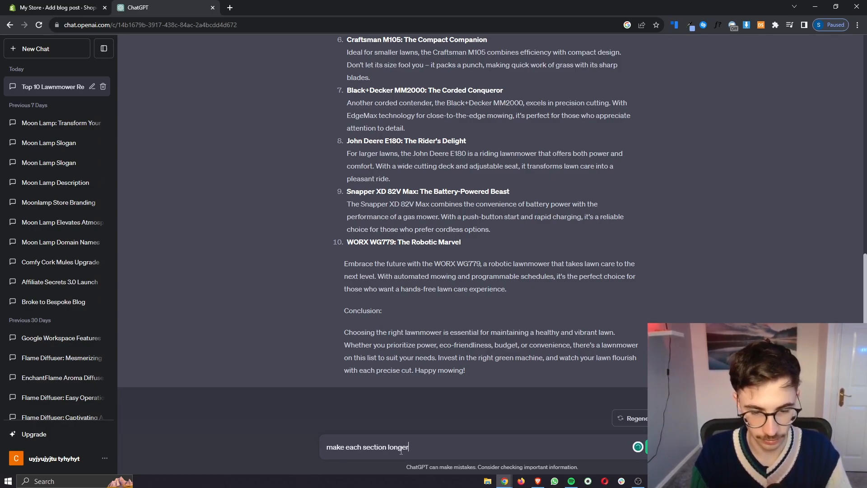
pyautogui.press('Return')
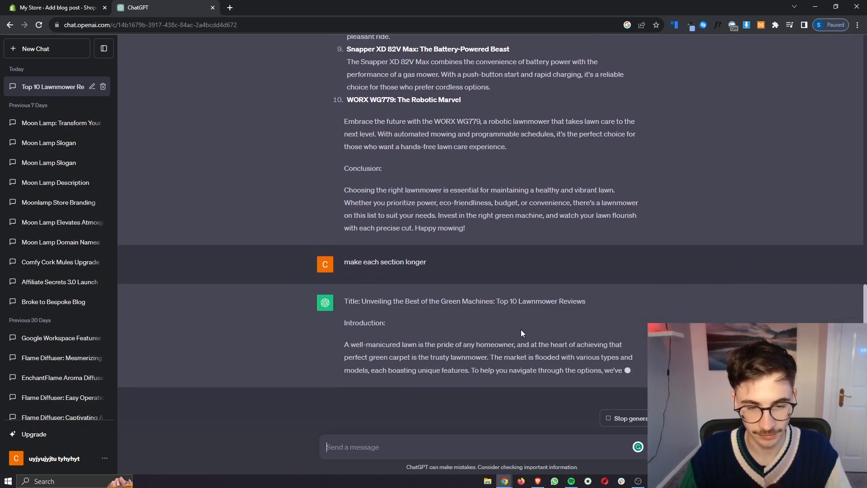
pyautogui.scroll(7, 521, 329)
pyautogui.scroll(1, 521, 330)
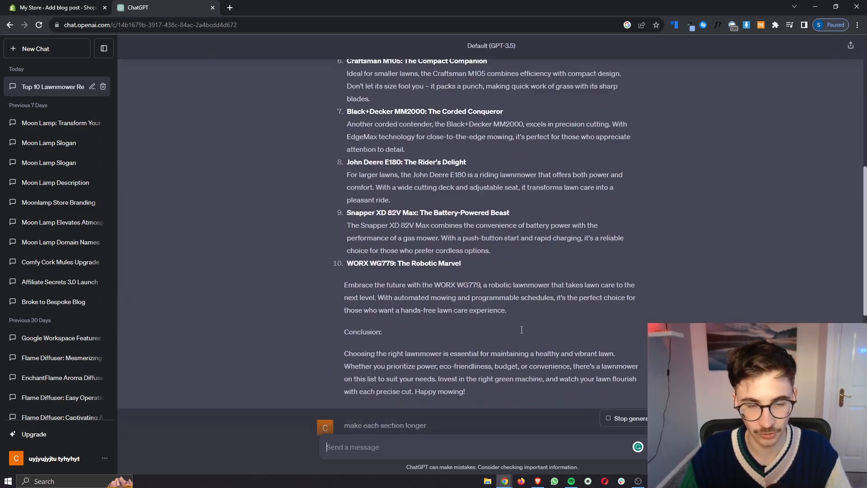
pyautogui.scroll(-12, 521, 329)
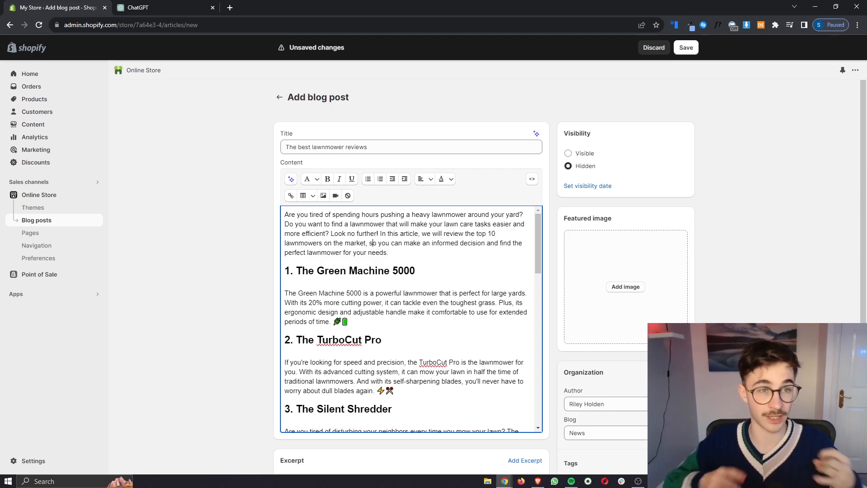
# Step: Underline the heading "1. The Green Machine 5000" in the Shopify blog post content
pyautogui.moveTo(416, 271); pyautogui.dragTo(288, 266)
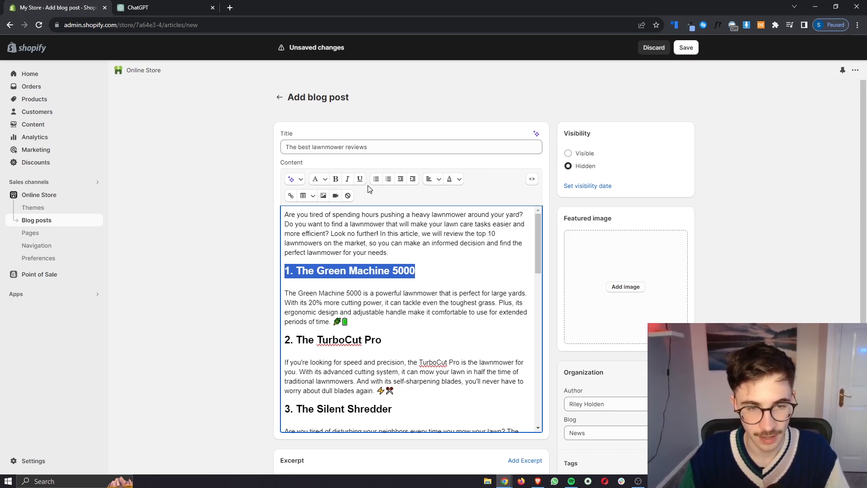
pyautogui.click(416, 271)
pyautogui.moveTo(416, 271); pyautogui.dragTo(284, 270)
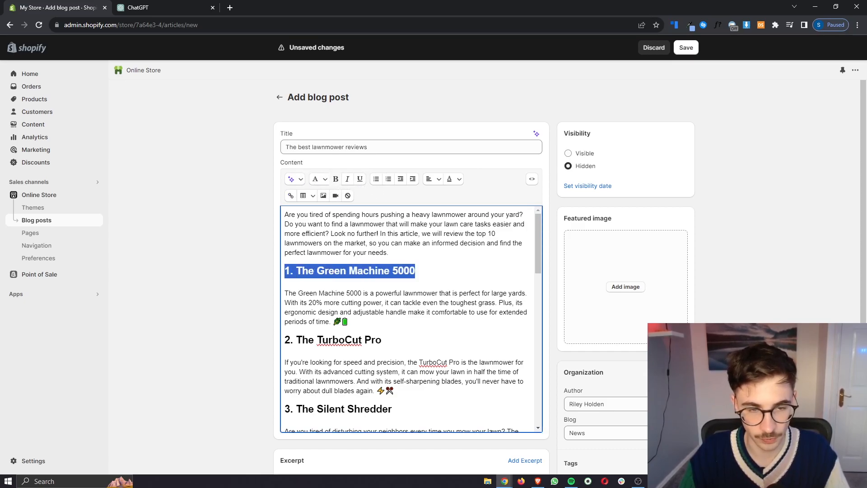
pyautogui.click(360, 179)
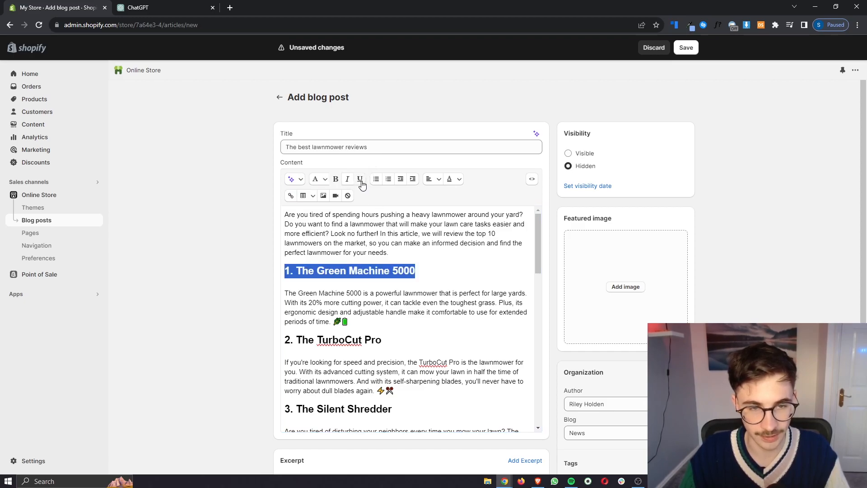
pyautogui.click(416, 271)
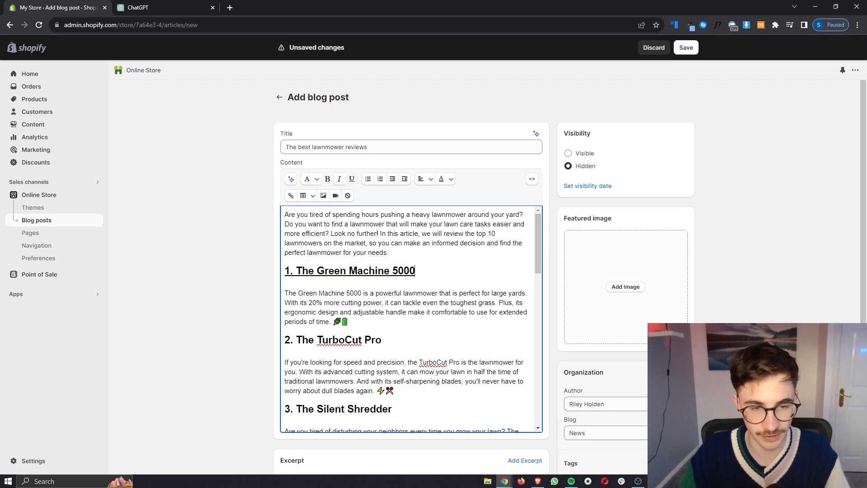
# Step: Add an empty line below the Green Machine 5000 paragraph and open image insertion there
pyautogui.scroll(-1, 416, 270)
pyautogui.click(349, 288)
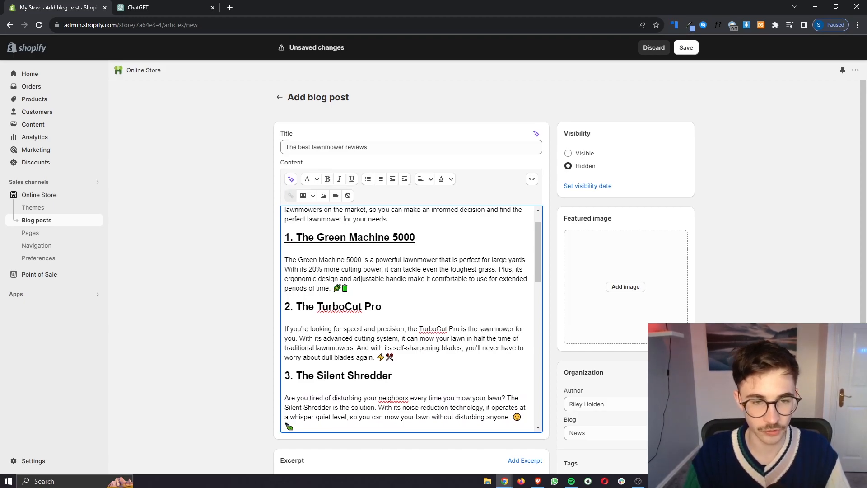
pyautogui.press('Return')
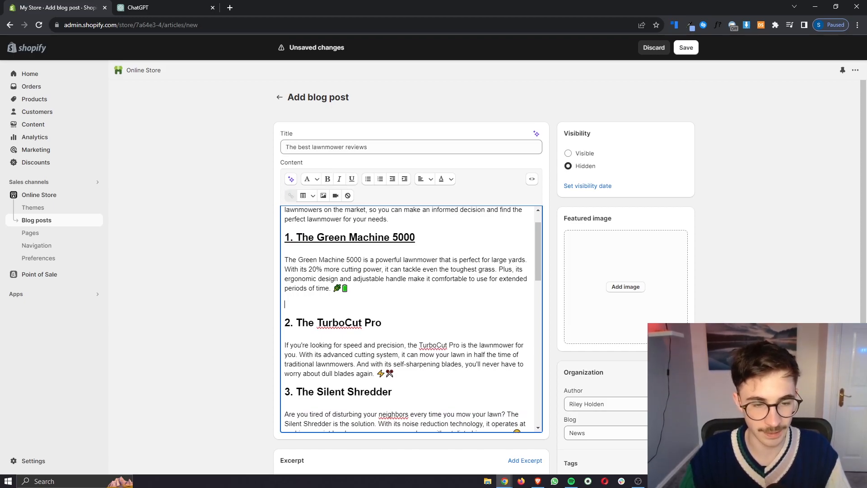
pyautogui.click(324, 197)
# Step: Open Pexels in a new tab, search for "lawnmower" and download the photo of the red mower on grass
pyautogui.click(232, 6)
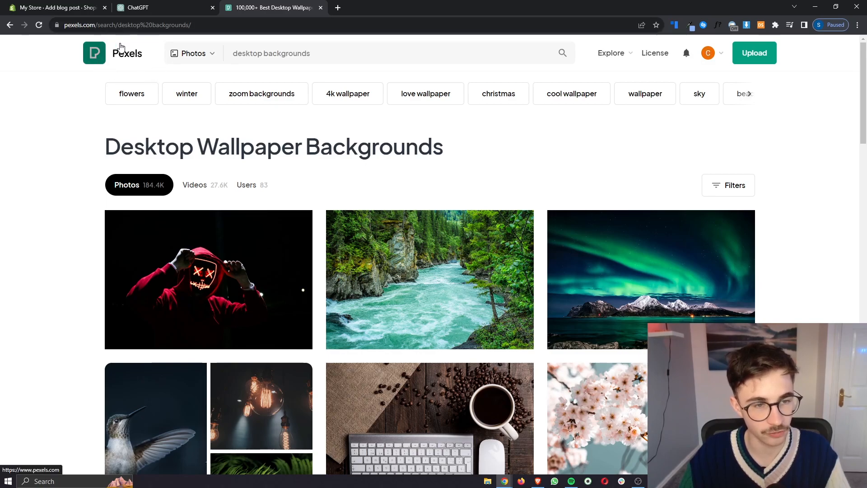
pyautogui.click(243, 54)
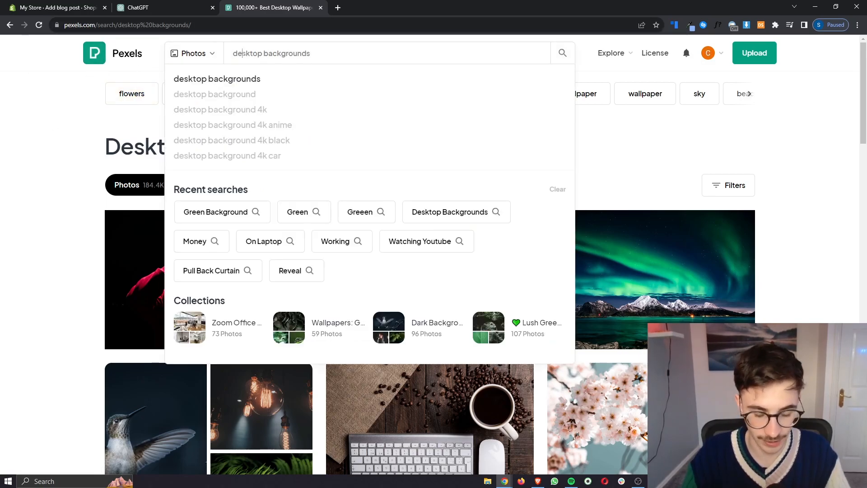
pyautogui.hotkey('ctrl', 'a')
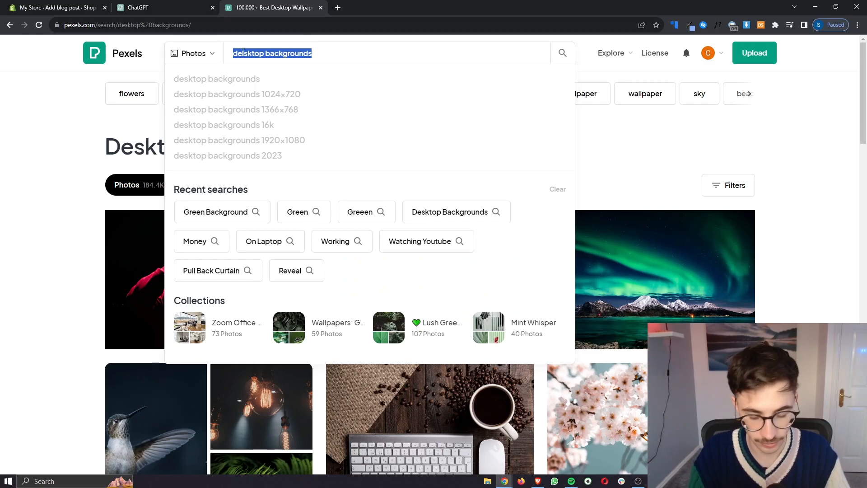
pyautogui.write('lawnmower')
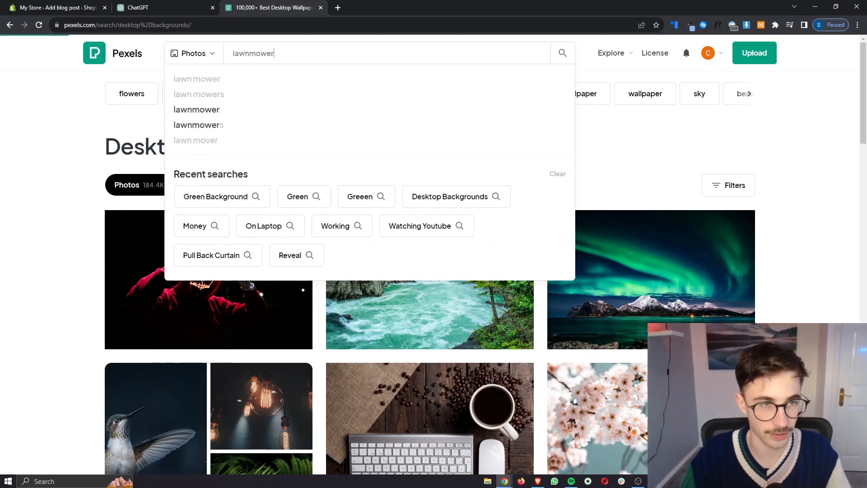
pyautogui.press('Return')
pyautogui.scroll(-5, 721, 320)
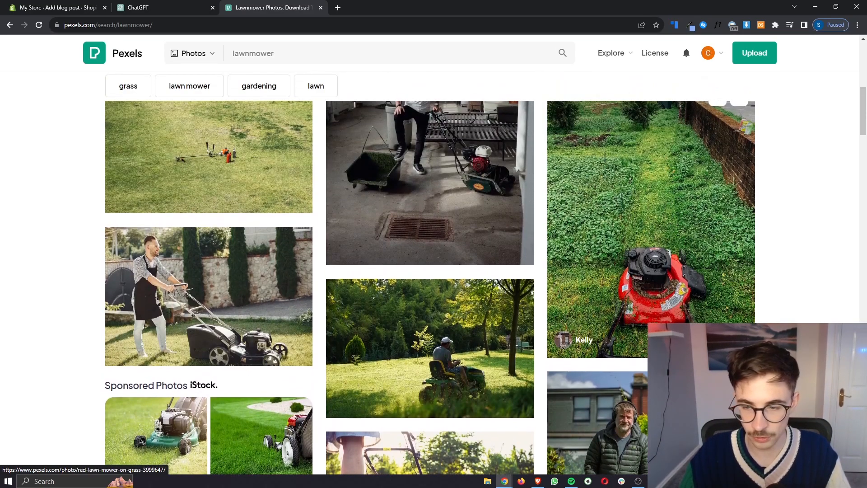
pyautogui.click(727, 339)
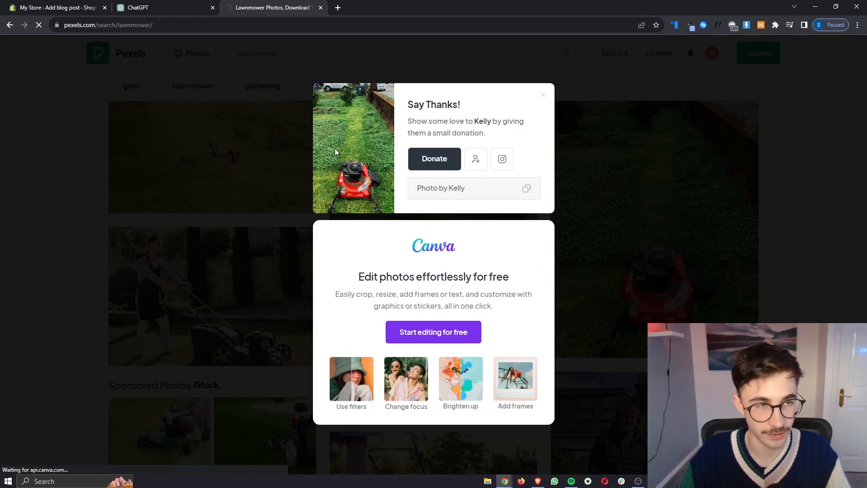
# Step: Return to the Shopify post, upload the downloaded lawnmower photo and insert it at Product image (480px) size
pyautogui.click(83, 7)
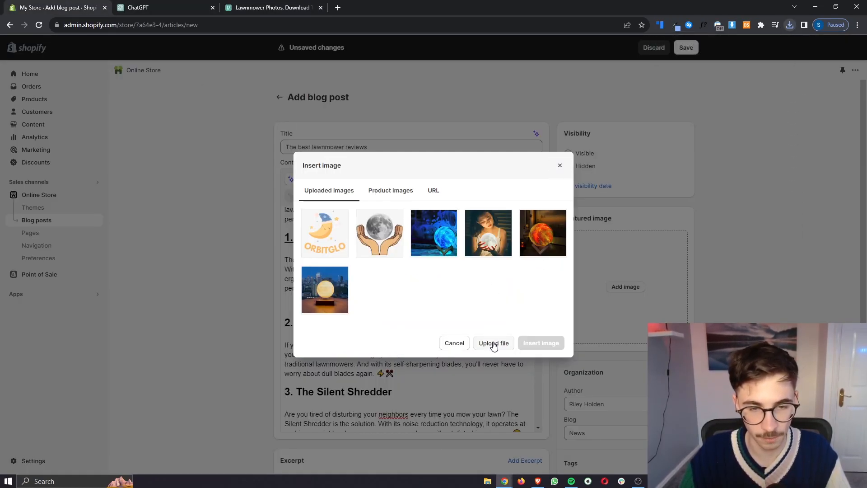
pyautogui.click(494, 343)
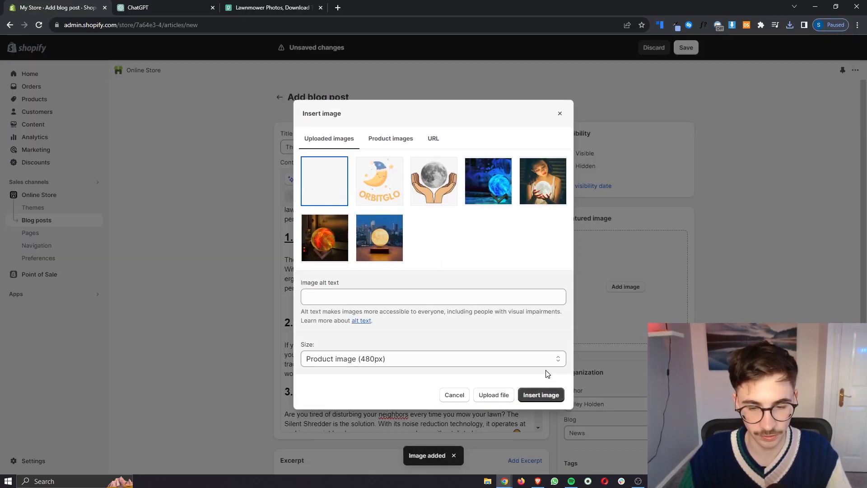
pyautogui.click(541, 395)
pyautogui.scroll(-10, 411, 318)
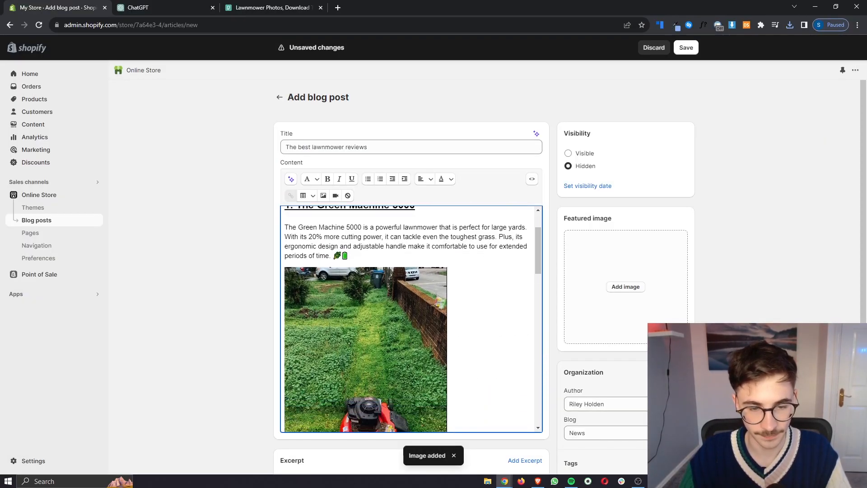
pyautogui.scroll(-4, 411, 319)
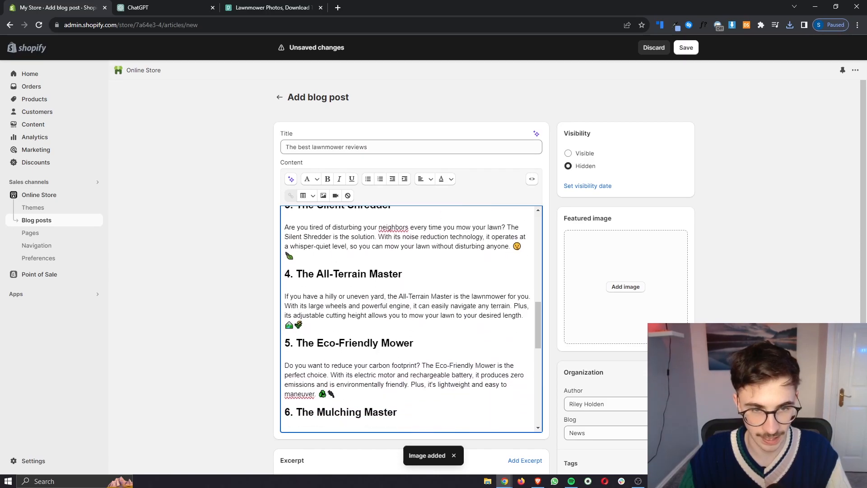
# Step: Add an empty line between the inserted lawnmower photo and the "2. The TurboCut Pro" heading
pyautogui.scroll(6, 411, 319)
pyautogui.click(456, 350)
pyautogui.press('Return')
pyautogui.press('Return')
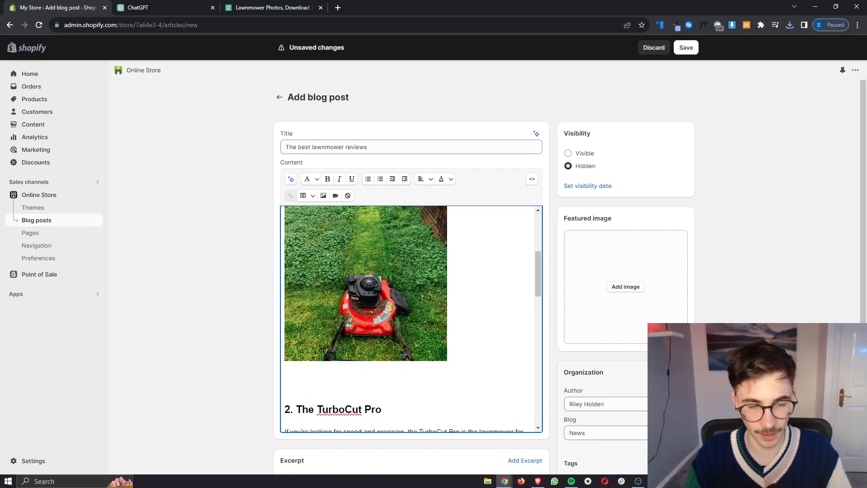
pyautogui.press('BackSpace')
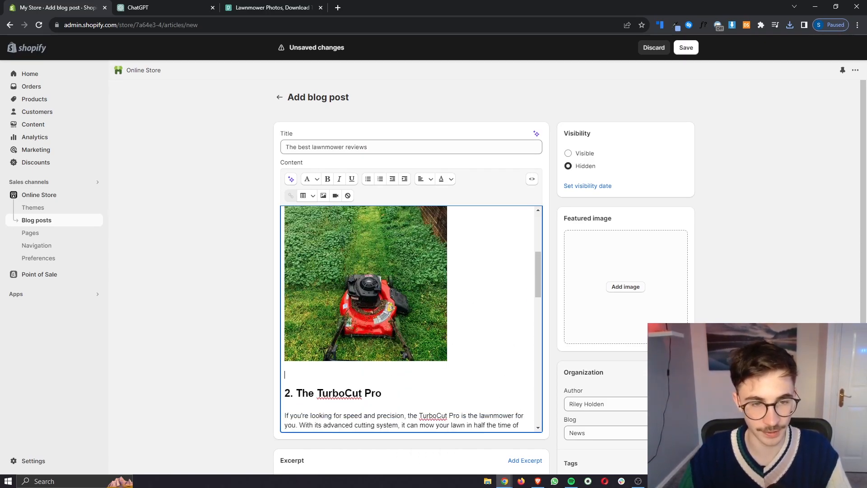
# Step: Open video insertion below the lawnmower photo and place the cursor in the embed snippet field
pyautogui.click(338, 198)
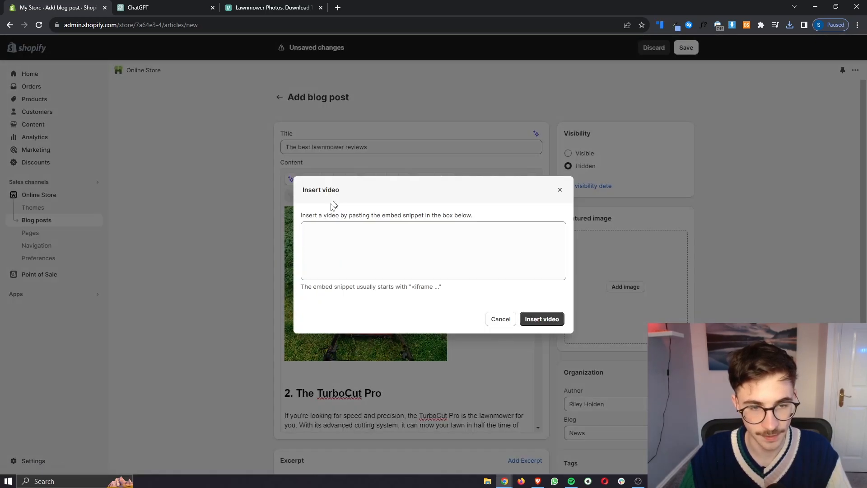
pyautogui.moveTo(299, 215); pyautogui.dragTo(478, 215)
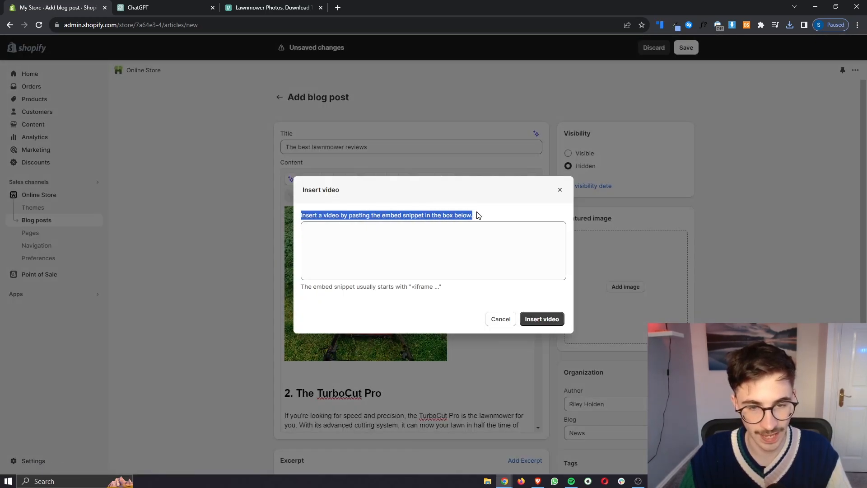
pyautogui.click(479, 228)
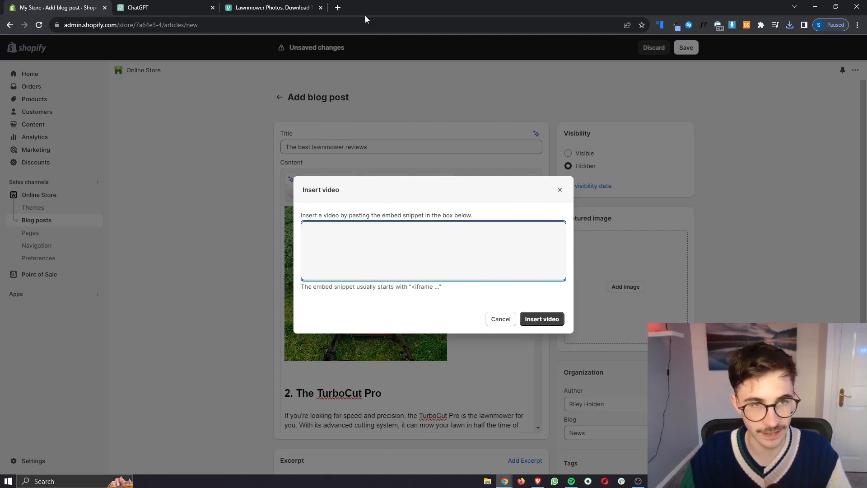
# Step: Switch to YouTube, open "How To Setup A Professional Business Email Using Namecheap (2 Month Free Trial)", and bring up its embed code
pyautogui.click(338, 6)
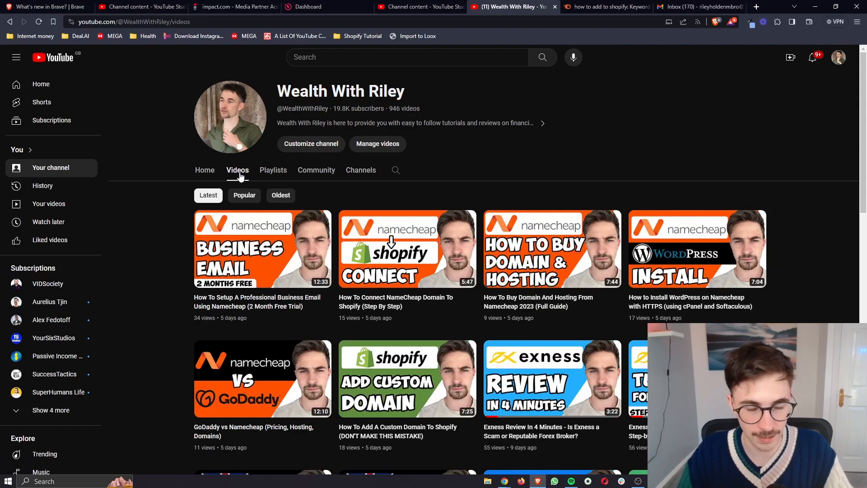
pyautogui.click(275, 247)
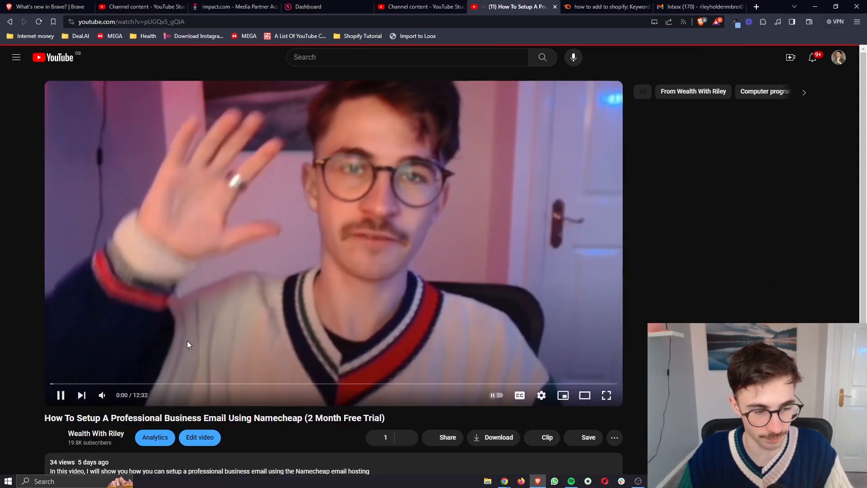
pyautogui.click(188, 345)
pyautogui.scroll(-3, 190, 371)
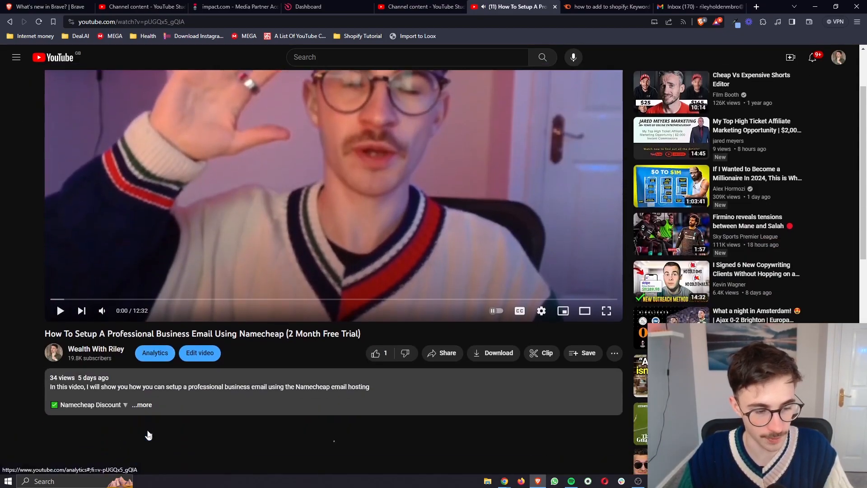
pyautogui.click(189, 369)
pyautogui.scroll(1, 189, 368)
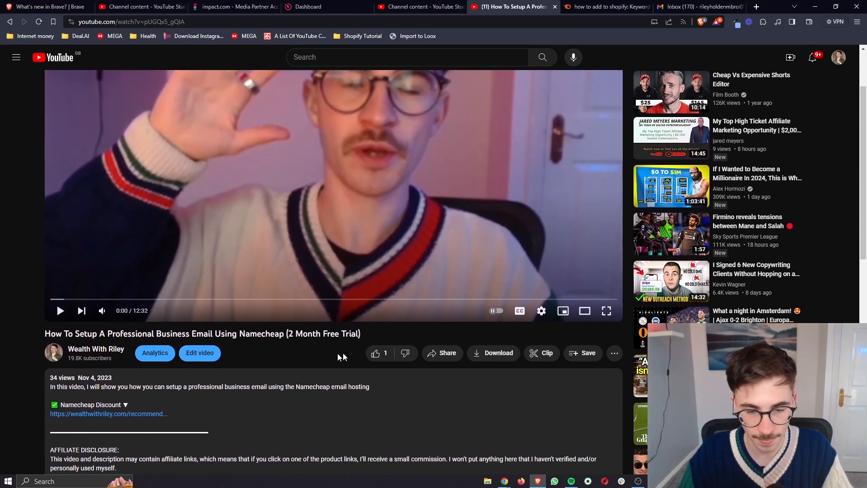
pyautogui.click(442, 355)
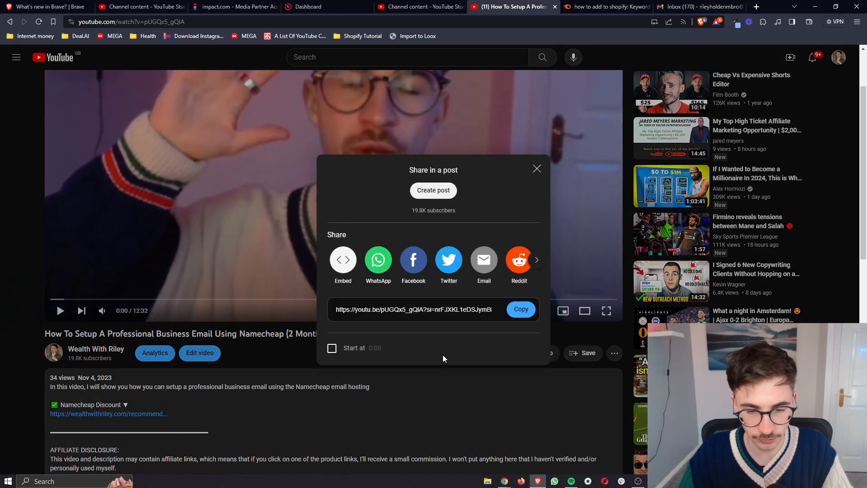
pyautogui.click(344, 262)
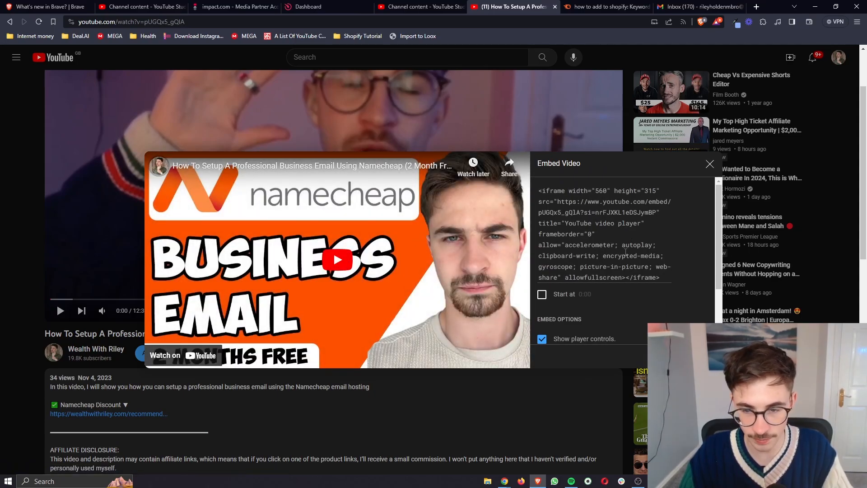
# Step: Copy the YouTube video's full iframe embed code and use it in the Shopify post to insert the video below the lawnmower photo
pyautogui.scroll(-2, 625, 251)
pyautogui.scroll(1, 626, 251)
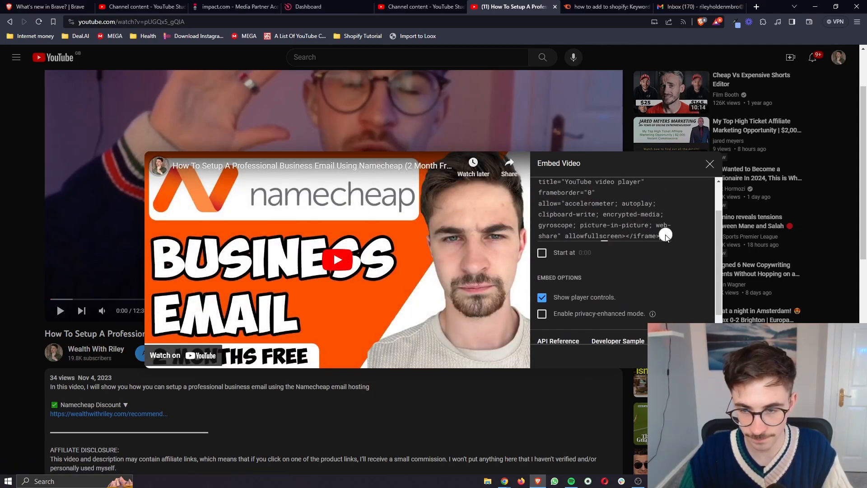
pyautogui.moveTo(666, 235); pyautogui.dragTo(545, 171)
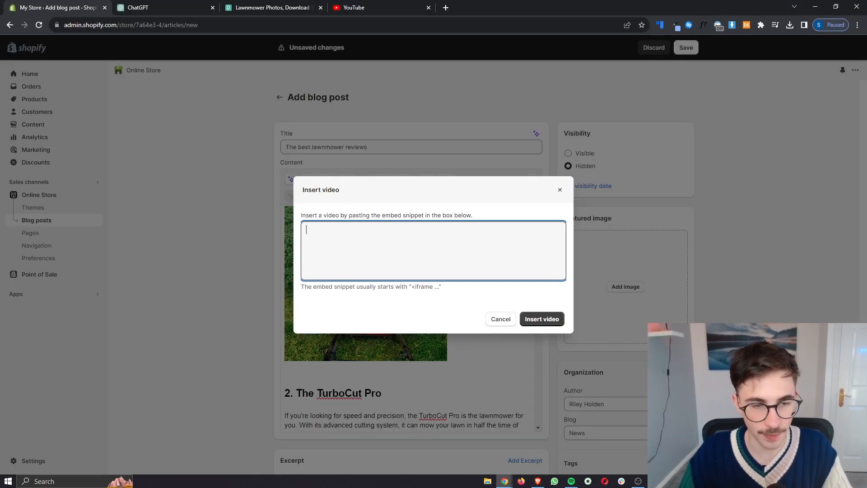
pyautogui.write('<iframe width="560" height="315" src="https://www.youtube.com/embed/pUGQx5_gQIA?si=nrFJXKL1eDSJymBP" title="YouTube video player" frameborder="0" allow="accelerometer; autoplay; clipboard-write; encrypted-media; gyroscope; picture-in-picture; web-share" allowfullscreen></iframe>')
pyautogui.click(543, 318)
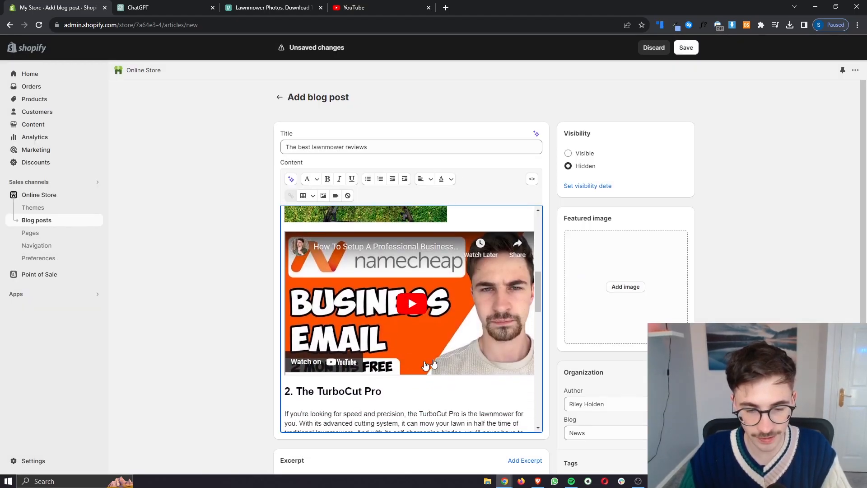
# Step: Add three empty lines between the embedded video and the "2. The TurboCut Pro" heading and place the cursor just below the video
pyautogui.scroll(1, 440, 259)
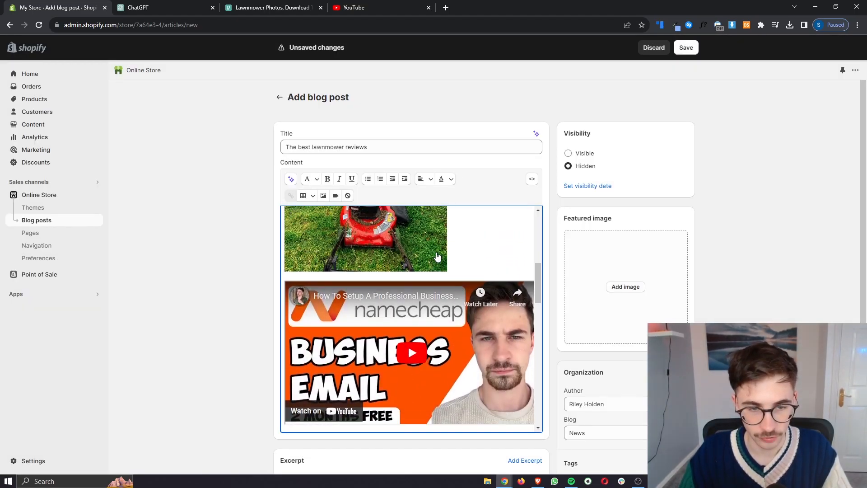
pyautogui.scroll(2, 408, 345)
pyautogui.scroll(-3, 408, 346)
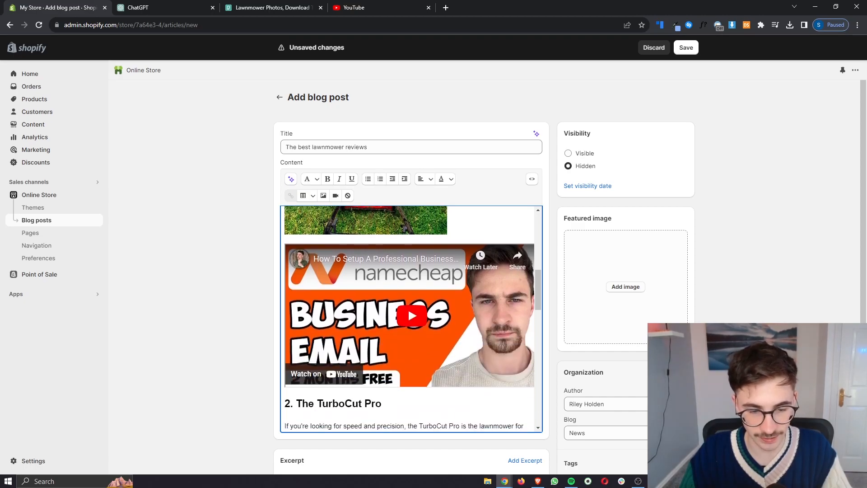
pyautogui.click(286, 403)
pyautogui.press('Return')
pyautogui.press('Return')
pyautogui.press('Return')
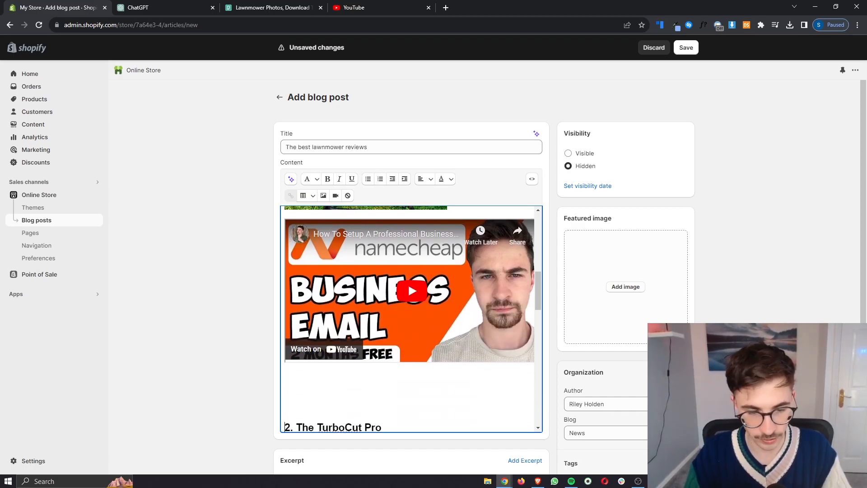
pyautogui.press('Up')
pyautogui.press('Up')
pyautogui.press('Up')
pyautogui.press('Up')
pyautogui.press('Down')
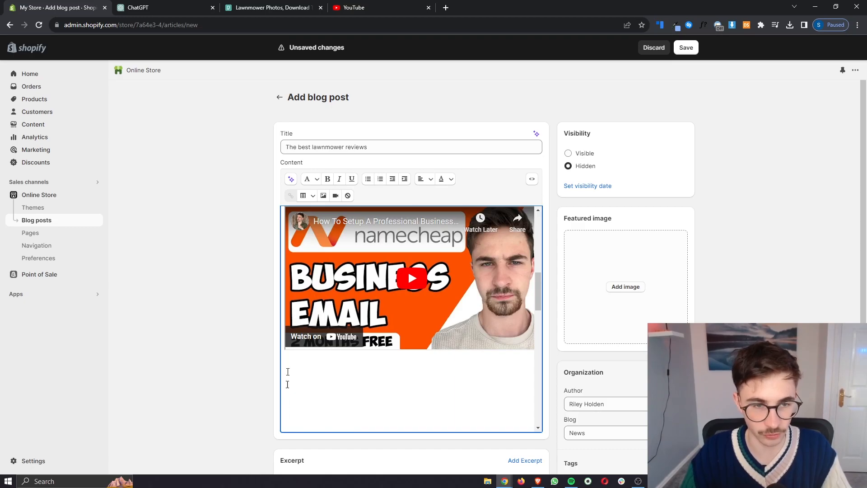
# Step: Insert a table below the embedded video and extend it with a row above and a column before
pyautogui.click(312, 198)
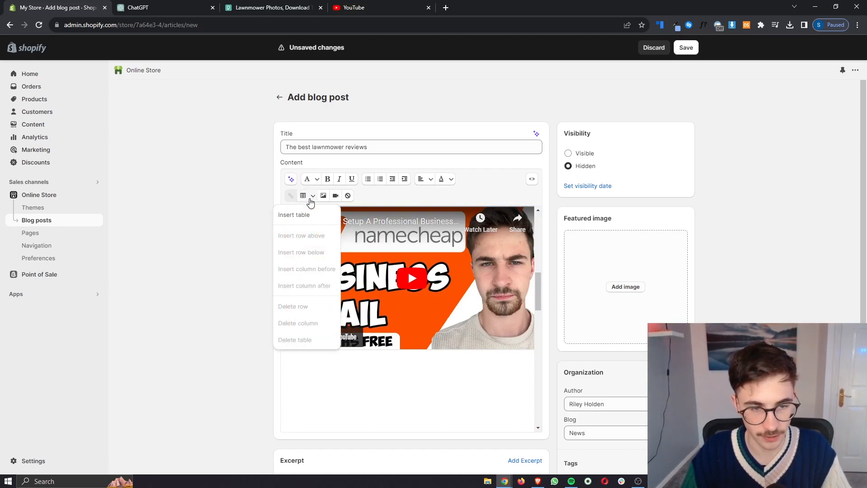
pyautogui.click(304, 218)
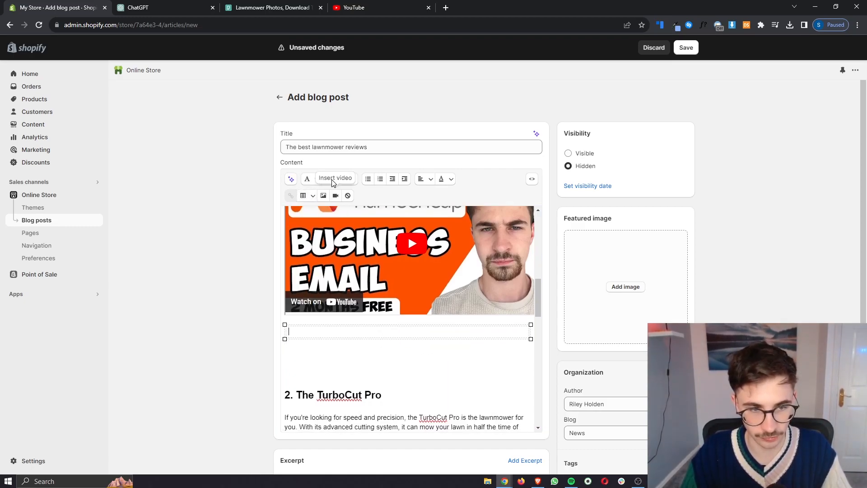
pyautogui.click(312, 195)
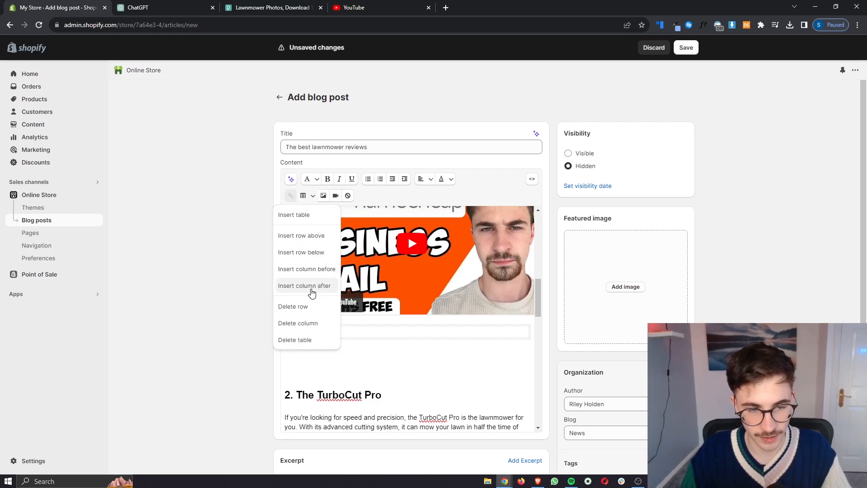
pyautogui.click(307, 236)
pyautogui.click(308, 197)
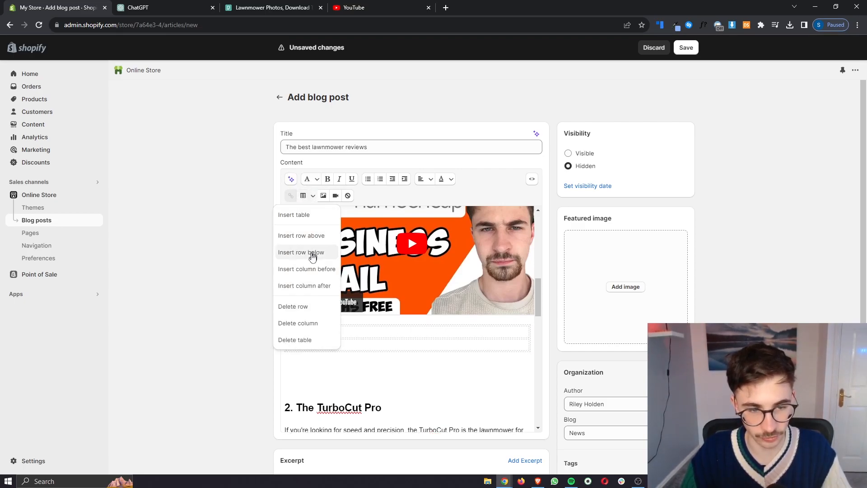
pyautogui.click(316, 271)
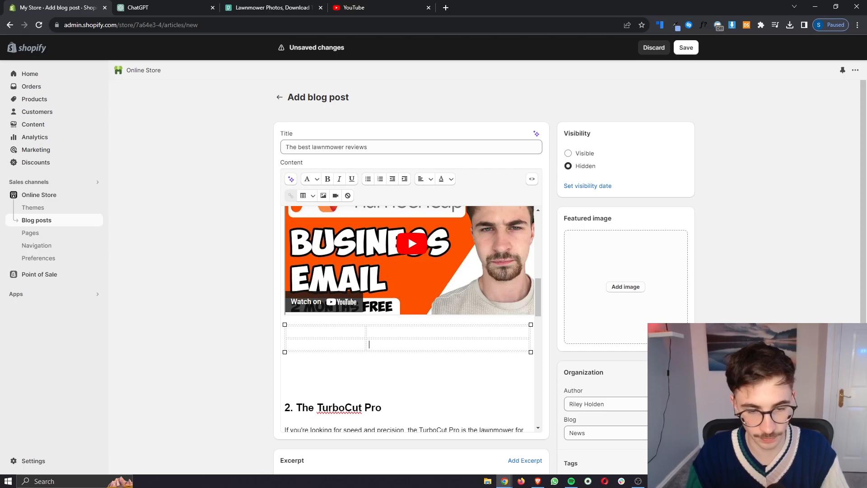
# Step: Fill two cells of the table with the placeholder texts "wegmaekgg" and "rgsgerg"
pyautogui.click(375, 331)
pyautogui.write('wegmaekgg')
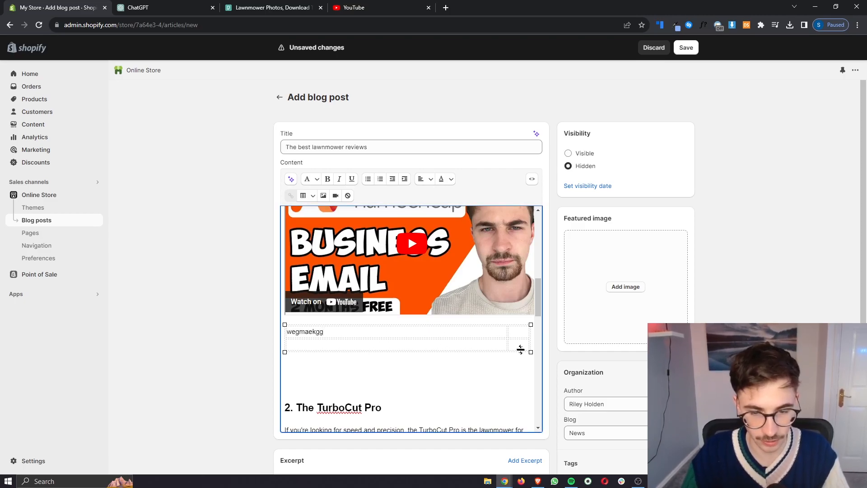
pyautogui.click(464, 344)
pyautogui.write('rgsgerg')
# Step: Set the text colour of the post's opening paragraph to red (#FF1313)
pyautogui.scroll(10, 408, 235)
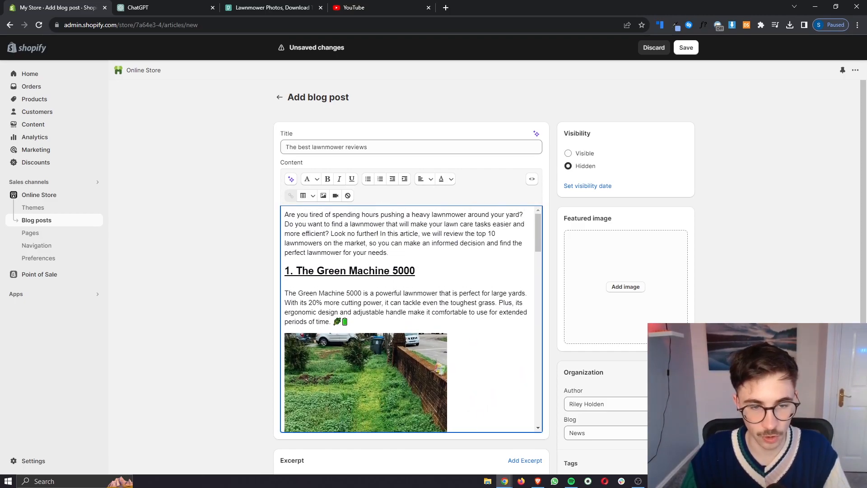
pyautogui.moveTo(388, 252); pyautogui.dragTo(273, 210)
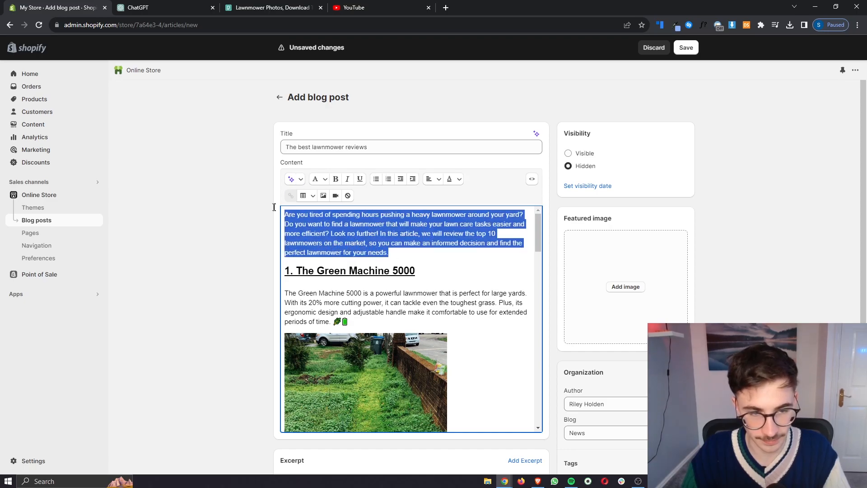
pyautogui.click(459, 180)
pyautogui.moveTo(455, 235); pyautogui.dragTo(473, 217)
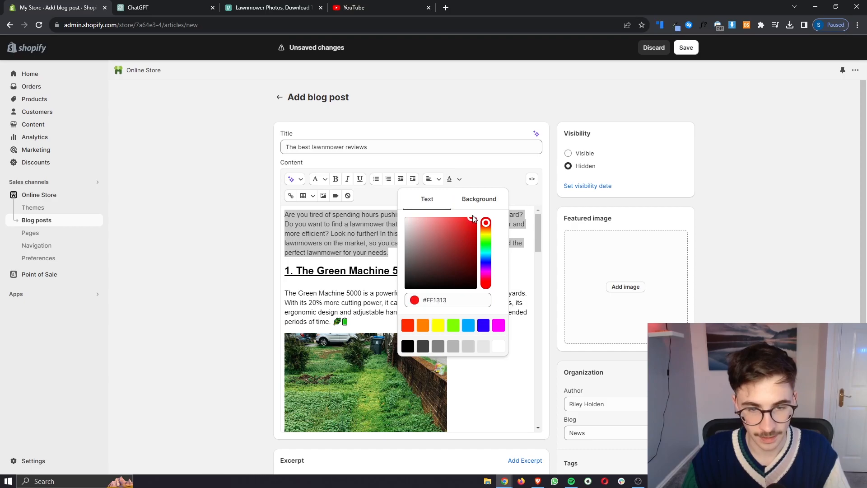
pyautogui.click(477, 185)
pyautogui.click(389, 252)
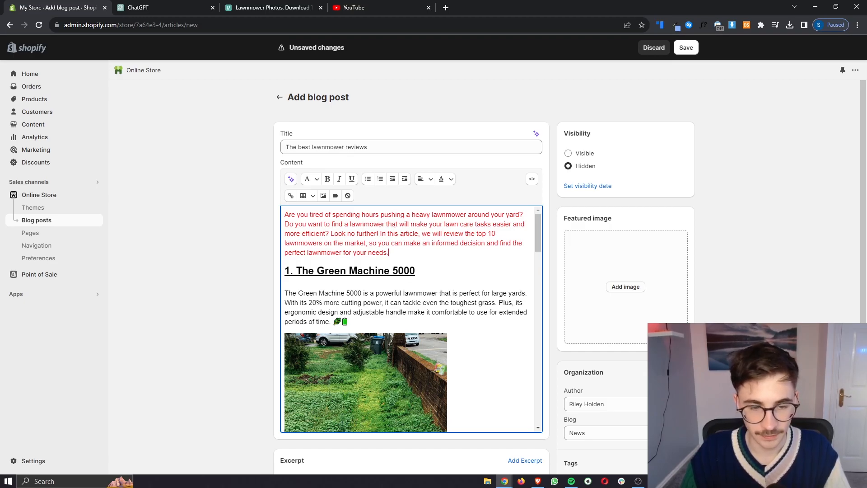
# Step: Add an excerpt to the post by copying the opening paragraph of the content into it
pyautogui.scroll(-20, 411, 316)
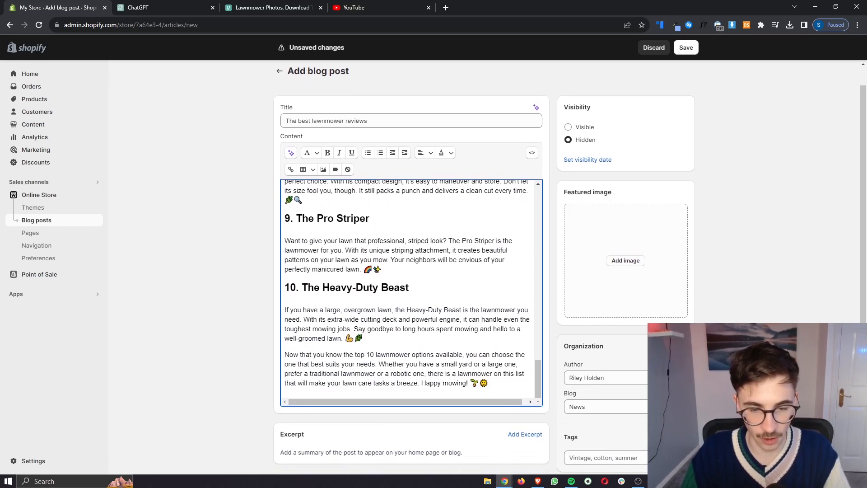
pyautogui.scroll(-4, 421, 300)
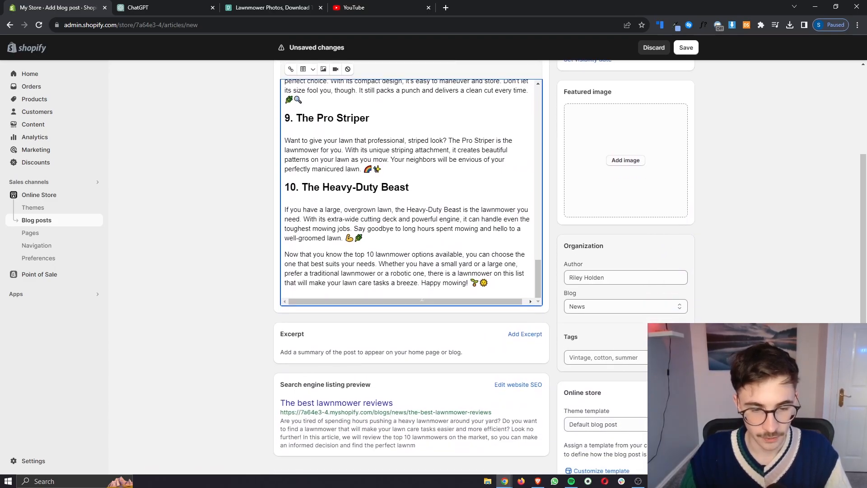
pyautogui.scroll(-1, 422, 299)
pyautogui.moveTo(280, 294); pyautogui.dragTo(459, 313)
pyautogui.click(470, 312)
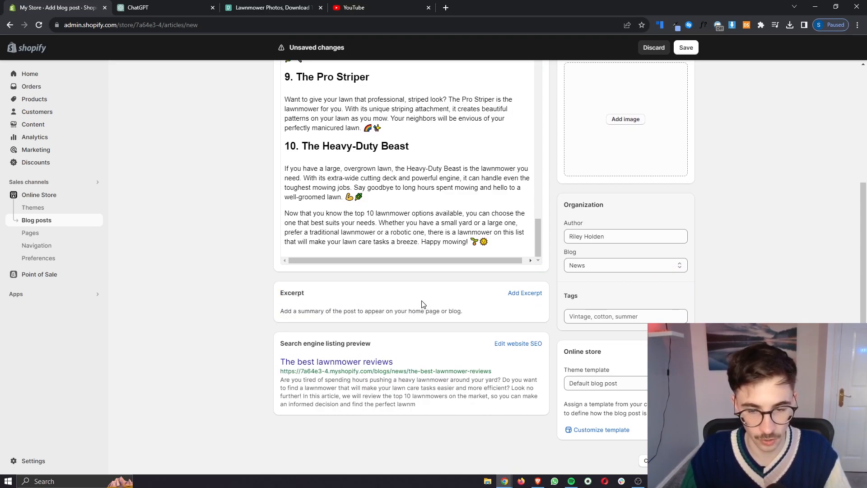
pyautogui.click(524, 293)
pyautogui.scroll(-2, 496, 307)
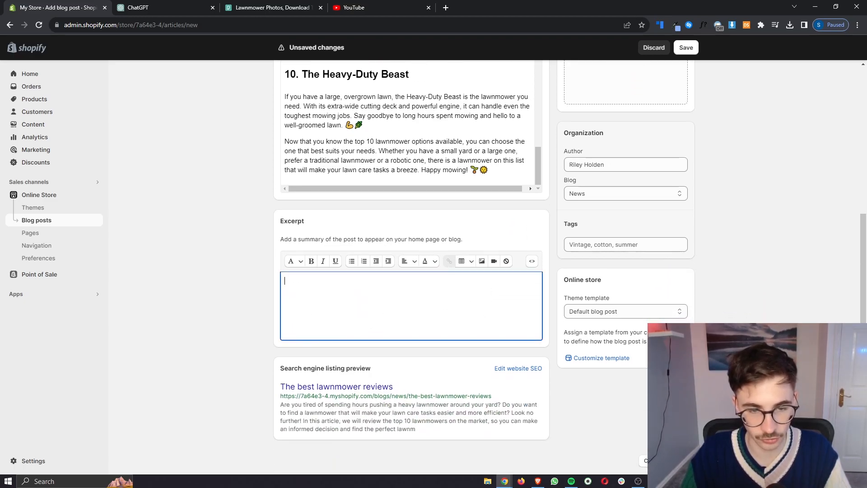
pyautogui.scroll(12, 406, 225)
pyautogui.scroll(6, 406, 203)
pyautogui.moveTo(388, 153); pyautogui.dragTo(285, 115)
pyautogui.hotkey('ctrl', 'c')
pyautogui.click(394, 448)
pyautogui.hotkey('ctrl', 'v')
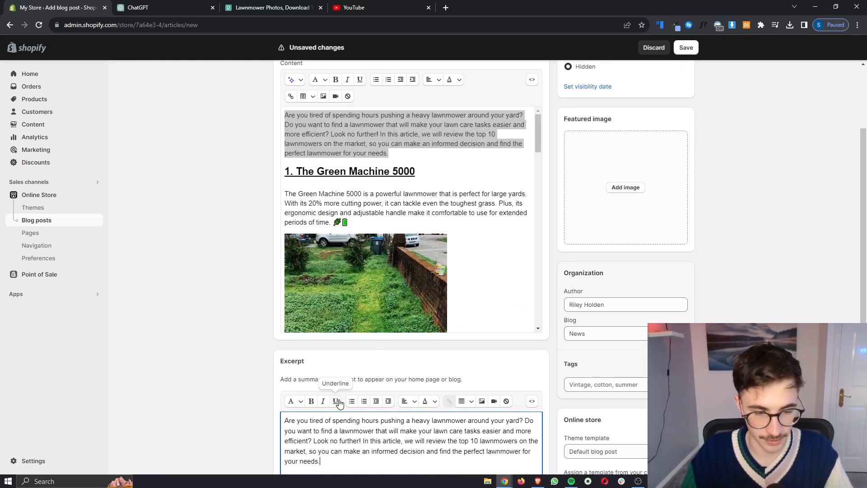
# Step: Switch to Pexels, download the close-up photo of the red lawnmower on grass, and set it as the Shopify post's featured image
pyautogui.scroll(4, 348, 413)
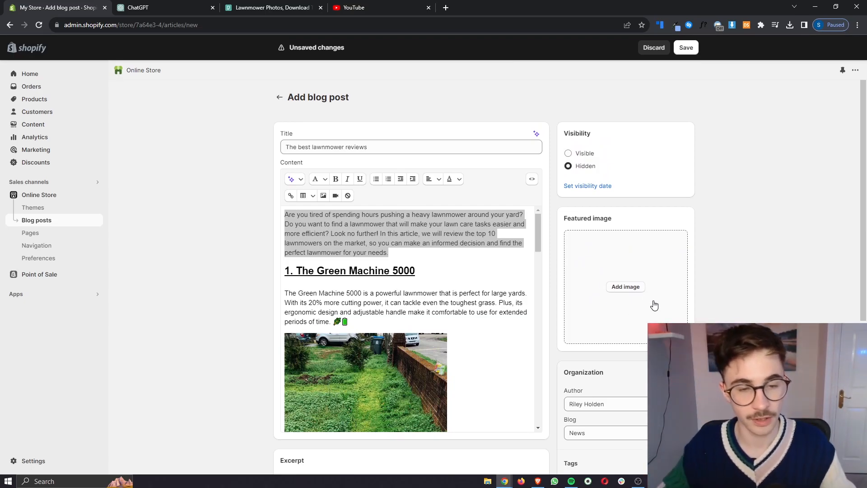
pyautogui.click(272, 7)
pyautogui.click(580, 177)
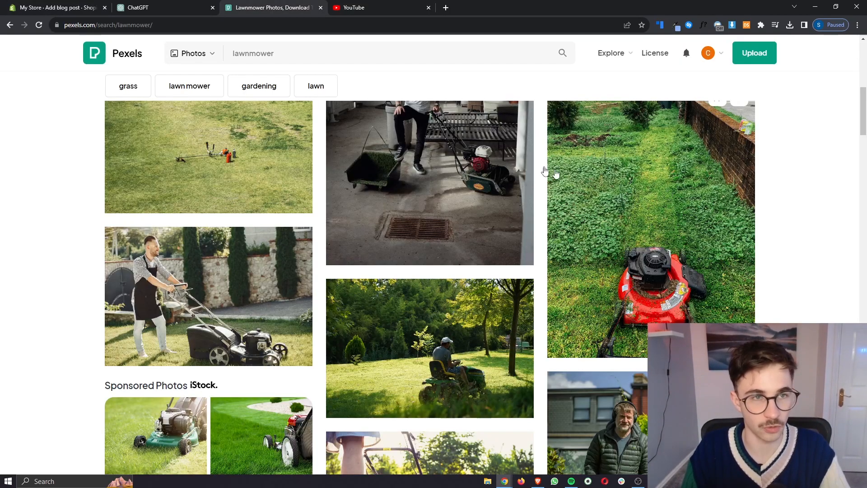
pyautogui.scroll(4, 470, 208)
pyautogui.scroll(-9, 750, 286)
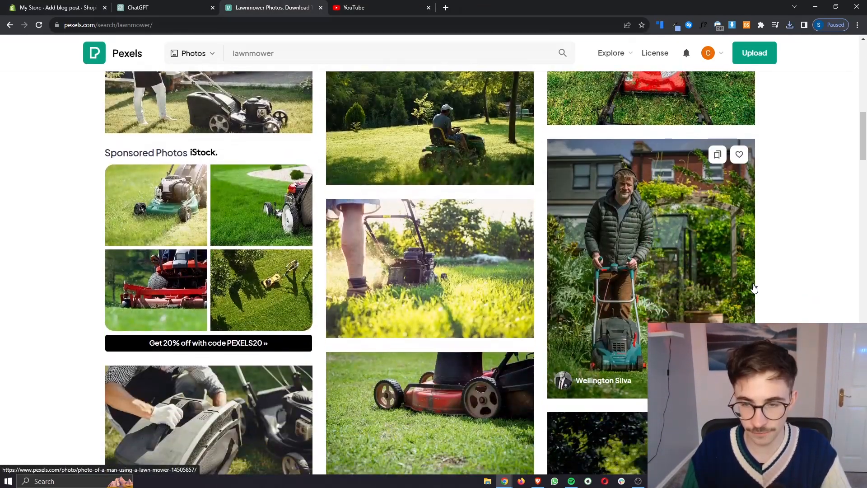
pyautogui.scroll(-3, 754, 288)
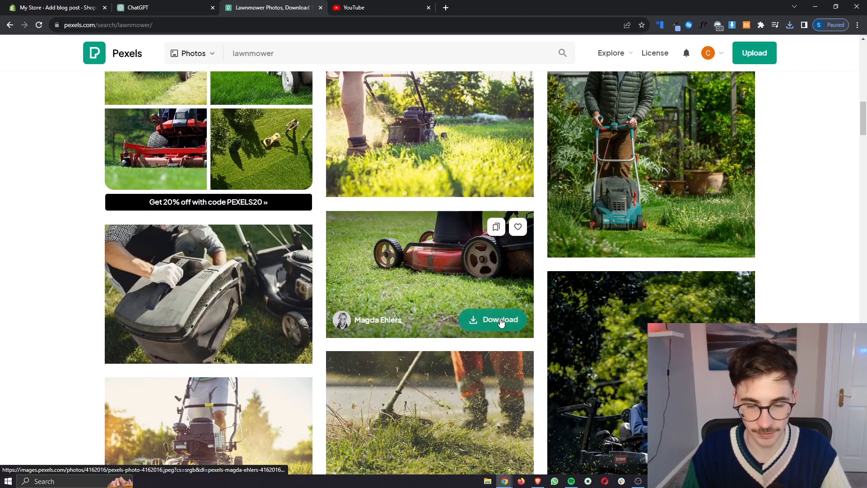
pyautogui.click(501, 319)
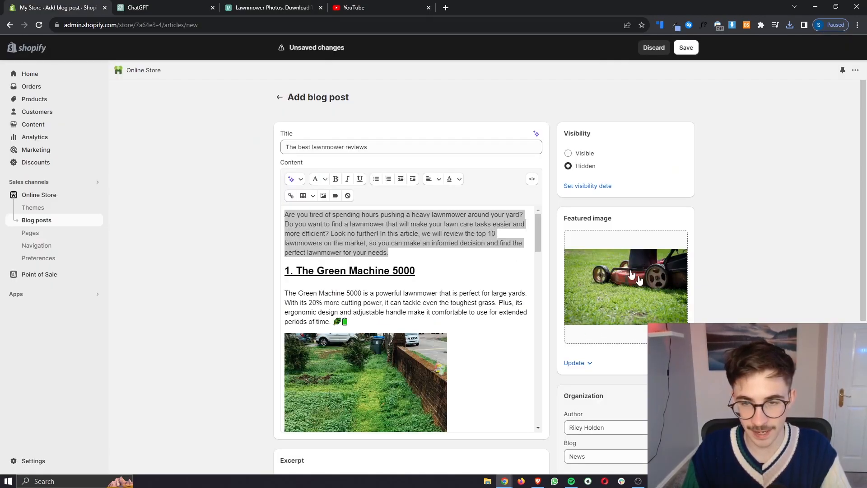
# Step: Assign the post to a new blog titled "Lawncare Blog"
pyautogui.scroll(-4, 681, 290)
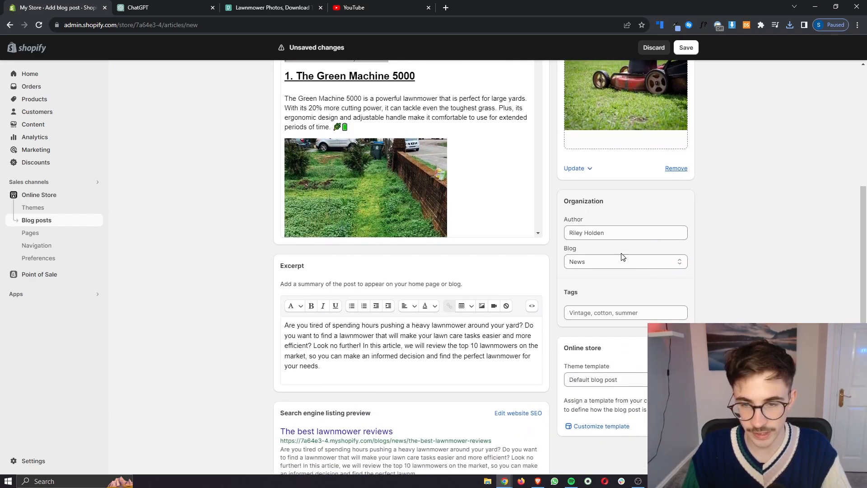
pyautogui.click(638, 232)
pyautogui.click(667, 219)
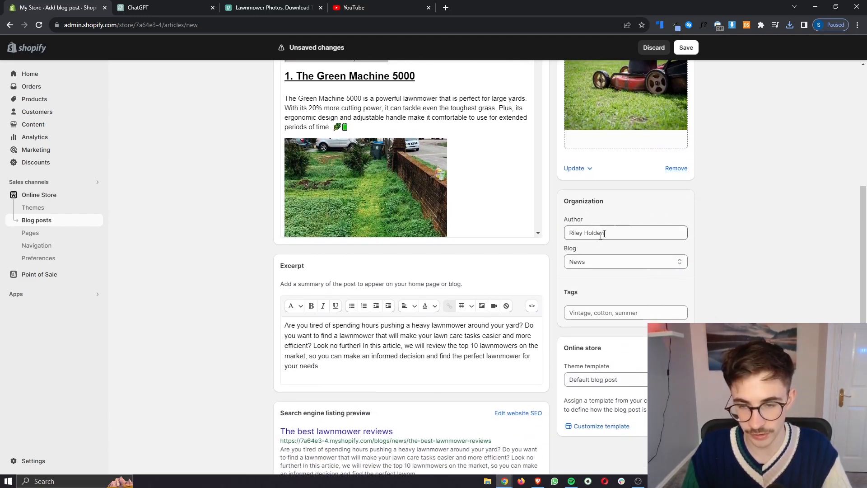
pyautogui.click(604, 266)
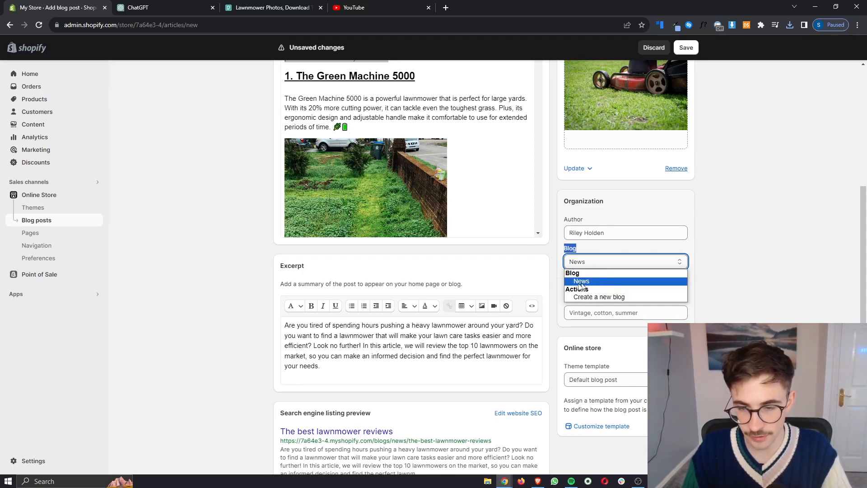
pyautogui.click(602, 297)
pyautogui.click(619, 294)
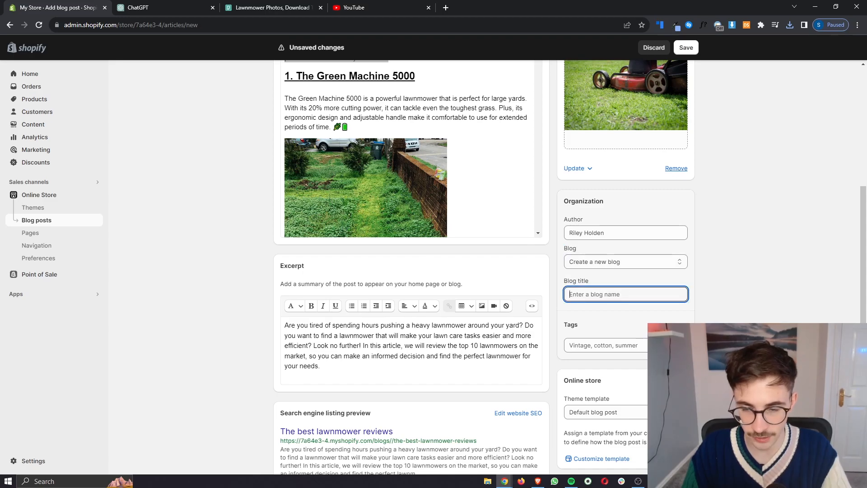
pyautogui.press('capslock')
pyautogui.write('L')
pyautogui.write('awncare B')
pyautogui.write('lofg')
pyautogui.press('BackSpace')
pyautogui.press('BackSpace')
pyautogui.write('g')
pyautogui.click(592, 277)
# Step: Set the post's visibility to Visible and save the blog post
pyautogui.scroll(-1, 592, 278)
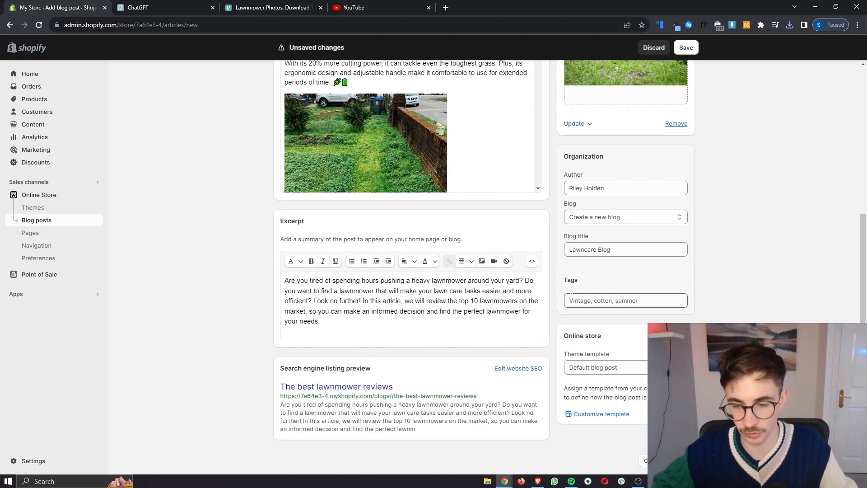
pyautogui.scroll(5, 571, 295)
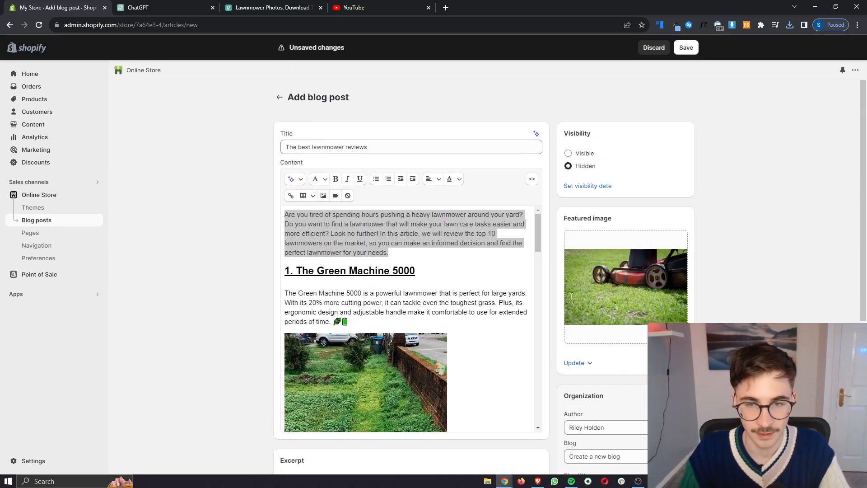
pyautogui.click(567, 153)
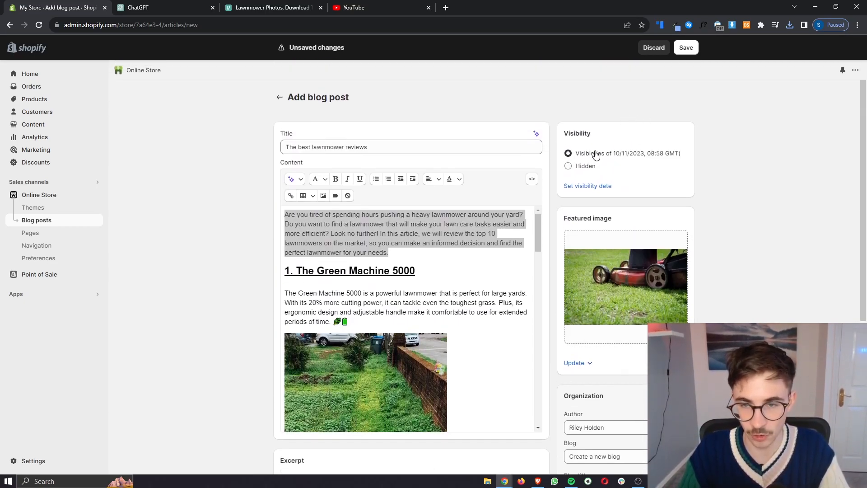
pyautogui.scroll(-3, 719, 212)
pyautogui.scroll(-2, 686, 406)
pyautogui.click(683, 460)
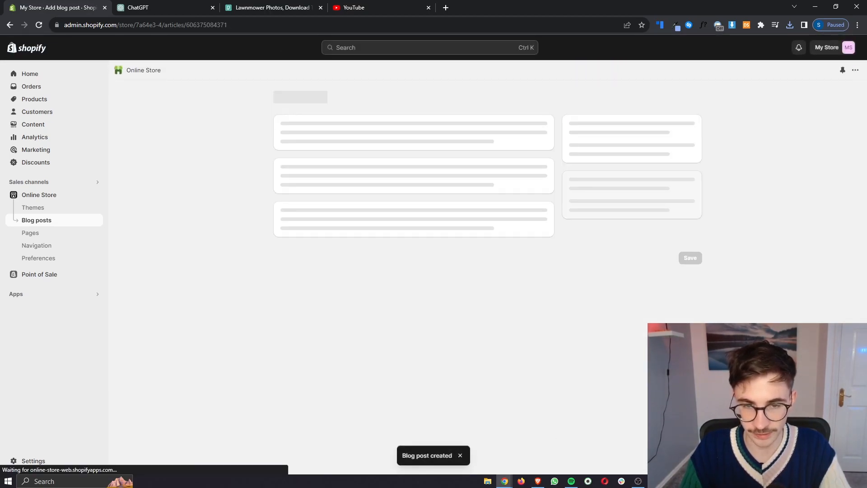
# Step: Examine the search engine listing preview of the saved blog post
pyautogui.scroll(-8, 488, 267)
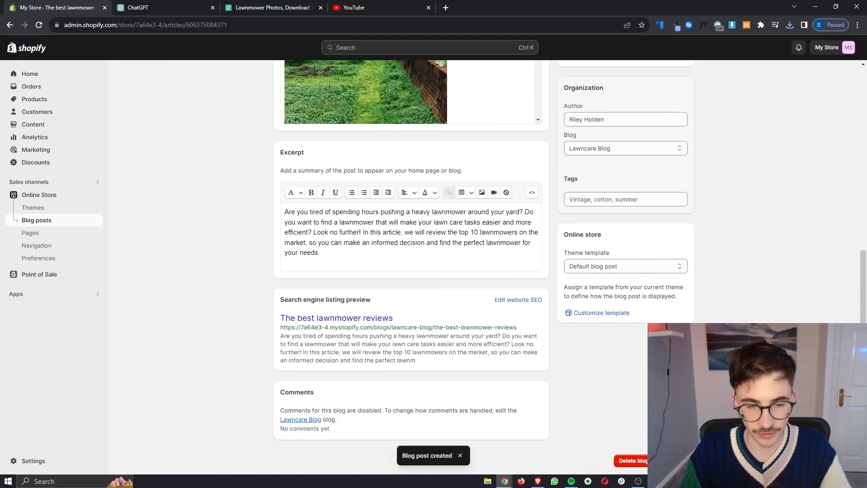
pyautogui.moveTo(446, 368); pyautogui.dragTo(282, 318)
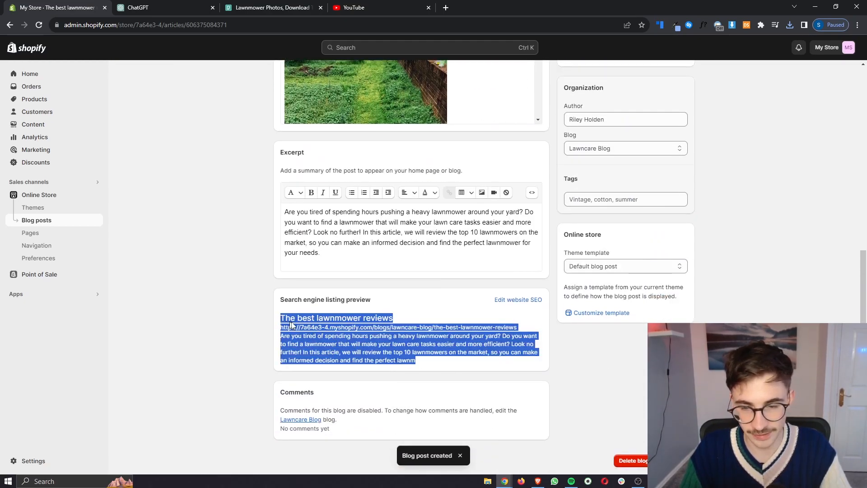
pyautogui.click(567, 381)
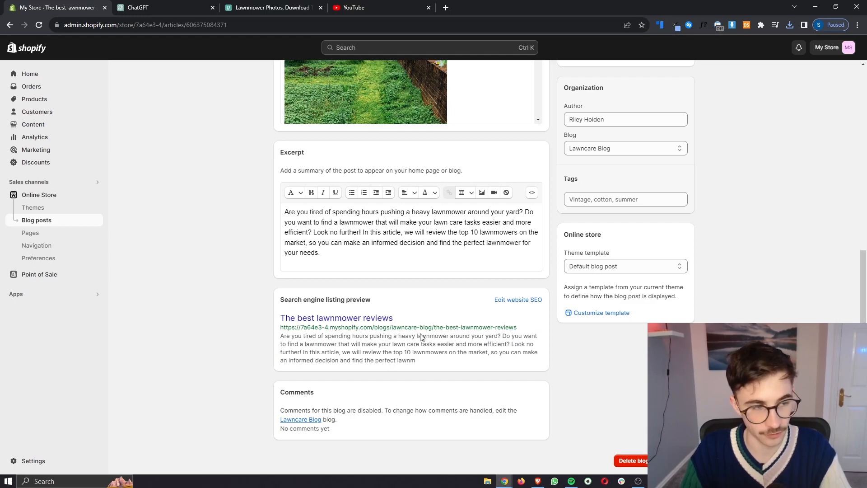
# Step: Preview the current Sense theme's home page in the theme editor and return to the themes overview
pyautogui.click(53, 208)
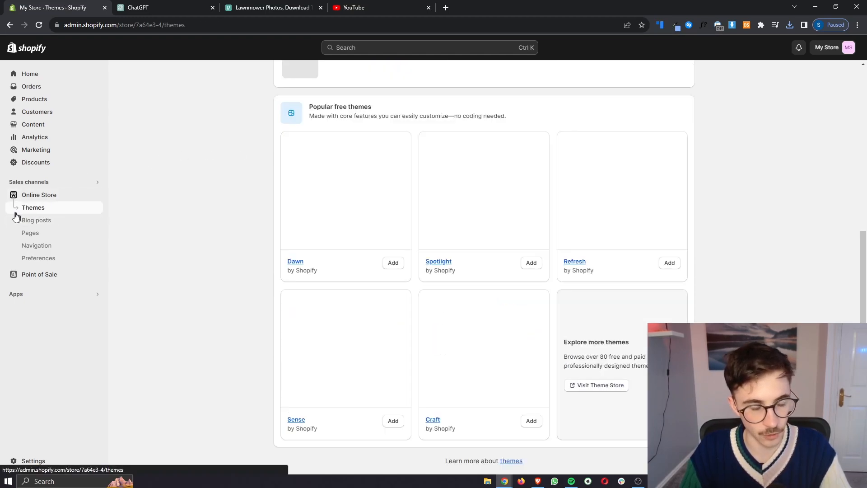
pyautogui.scroll(10, 382, 246)
pyautogui.click(668, 304)
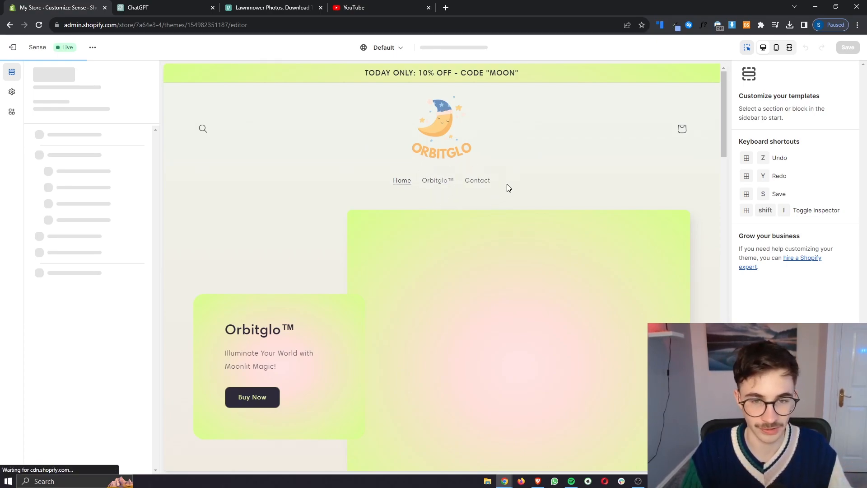
pyautogui.click(12, 49)
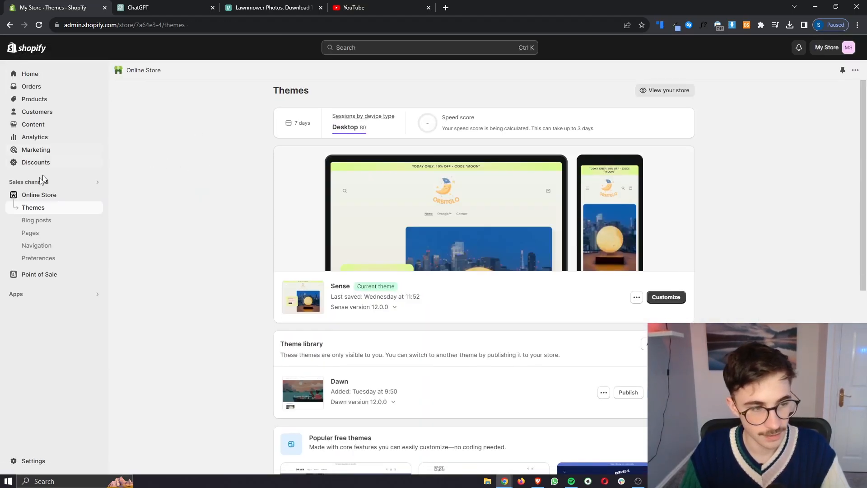
# Step: Add a menu item linking to the blog post "The best lawnmower reviews" to the store's main menu and save the menu
pyautogui.click(48, 251)
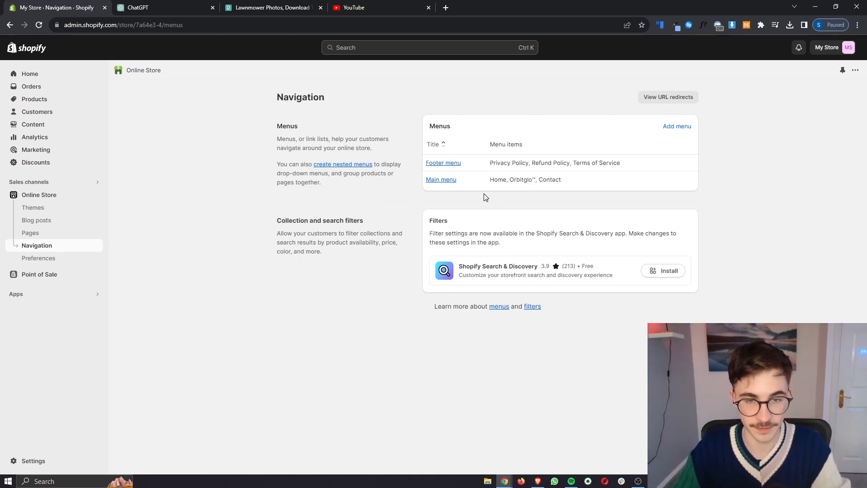
pyautogui.click(448, 186)
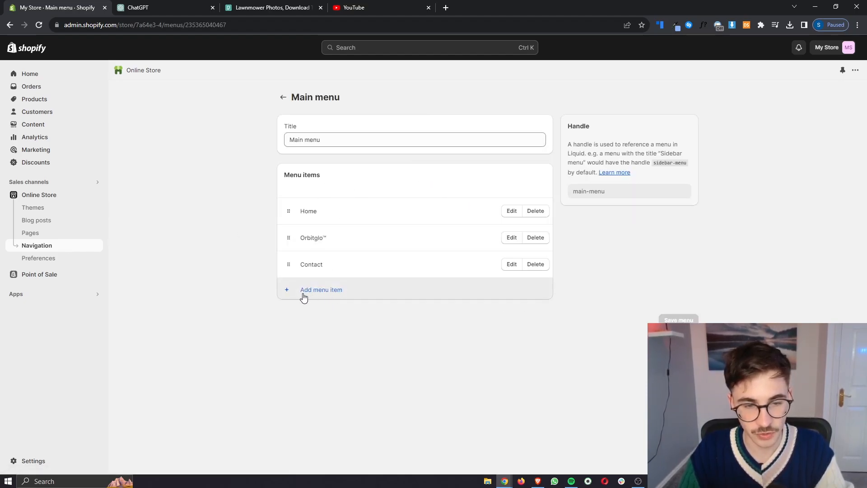
pyautogui.click(329, 292)
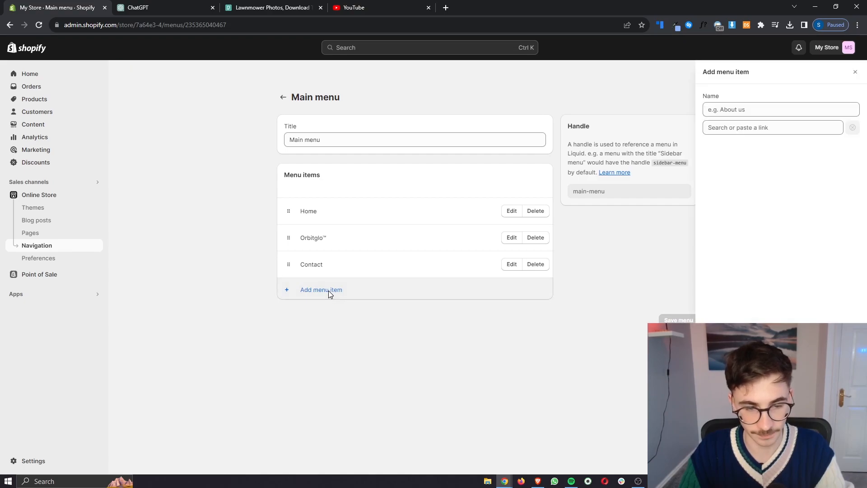
pyautogui.click(334, 293)
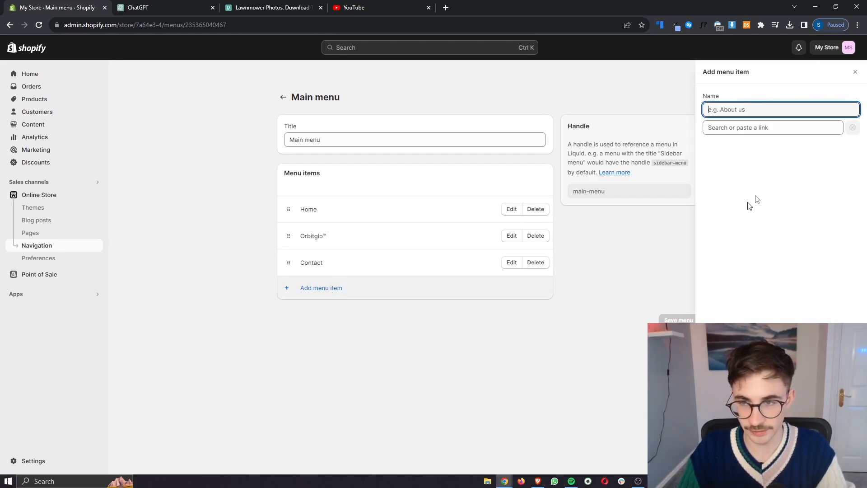
pyautogui.click(763, 128)
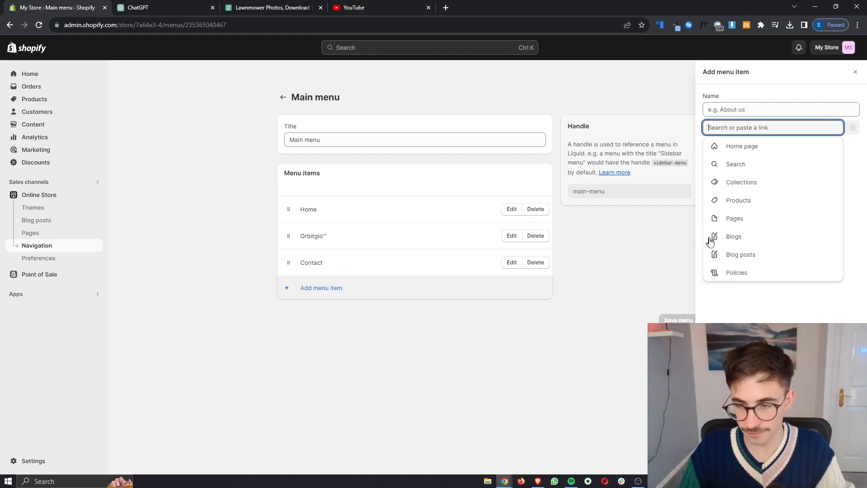
pyautogui.click(751, 258)
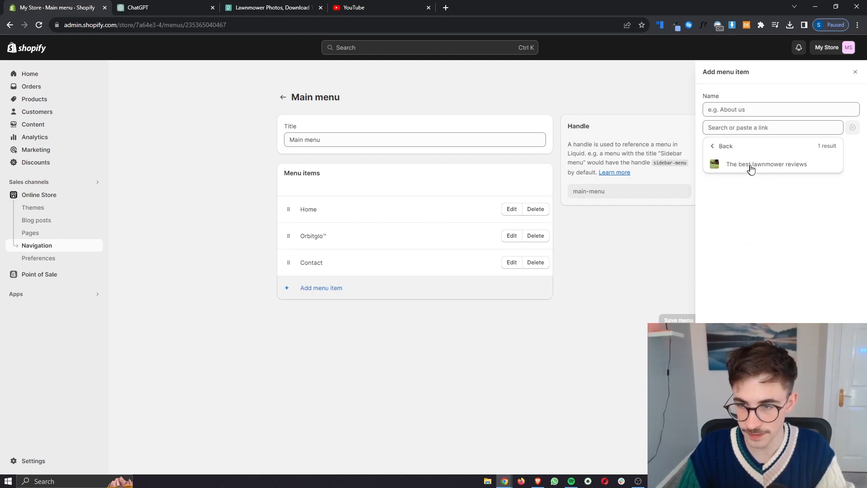
pyautogui.click(760, 165)
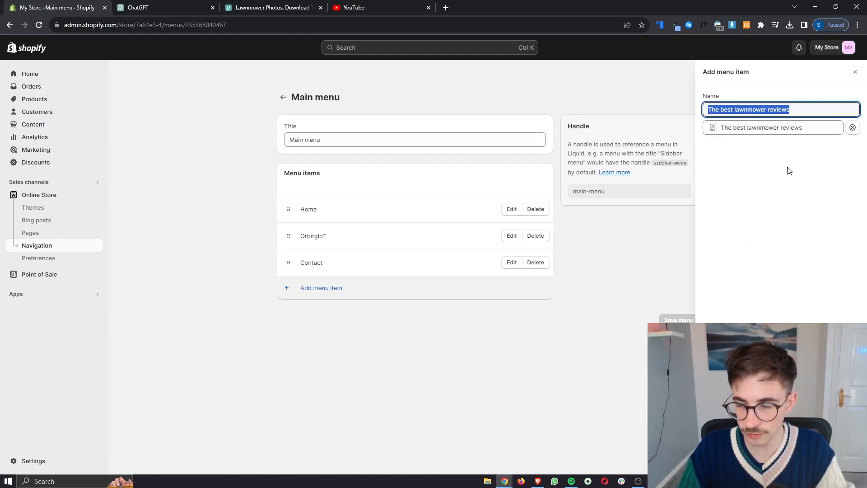
pyautogui.press('Return')
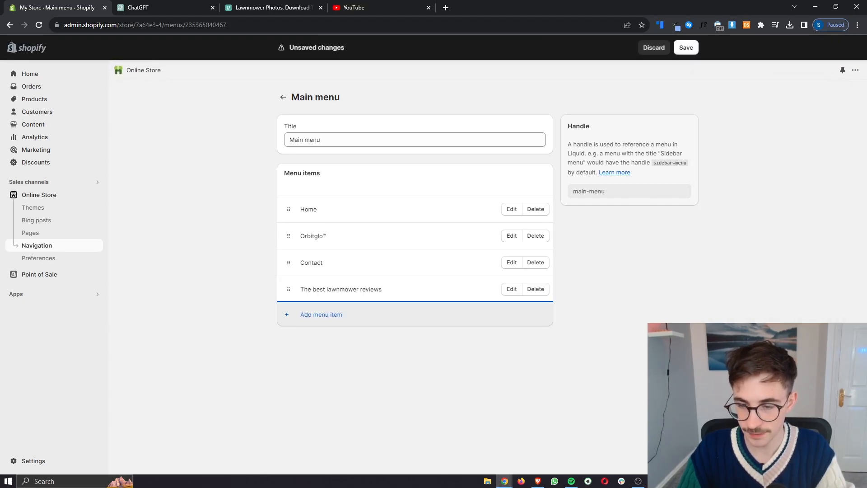
pyautogui.hotkey('ctrl', 's')
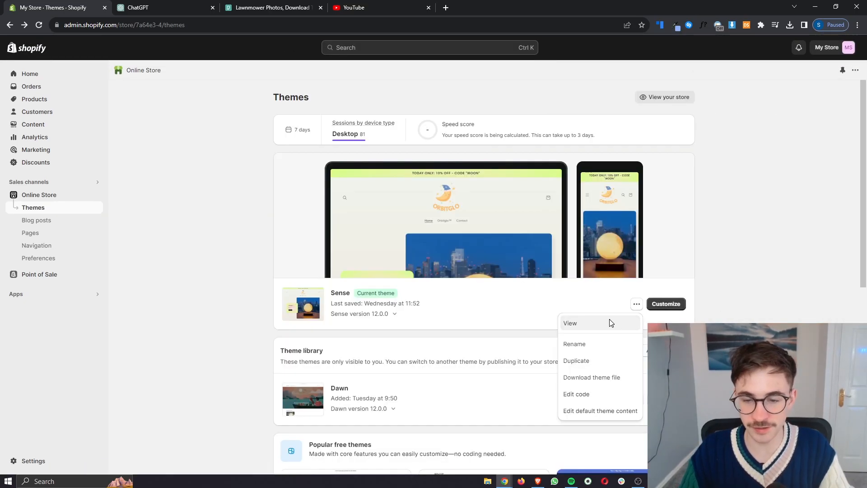
# Step: View the live store, open "The best lawnmower reviews" from its navigation and review the published post from start to end
pyautogui.click(610, 322)
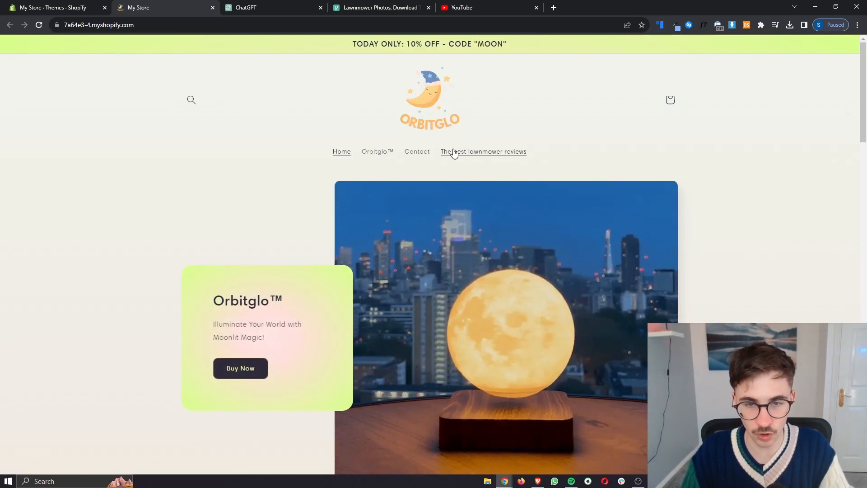
pyautogui.click(495, 152)
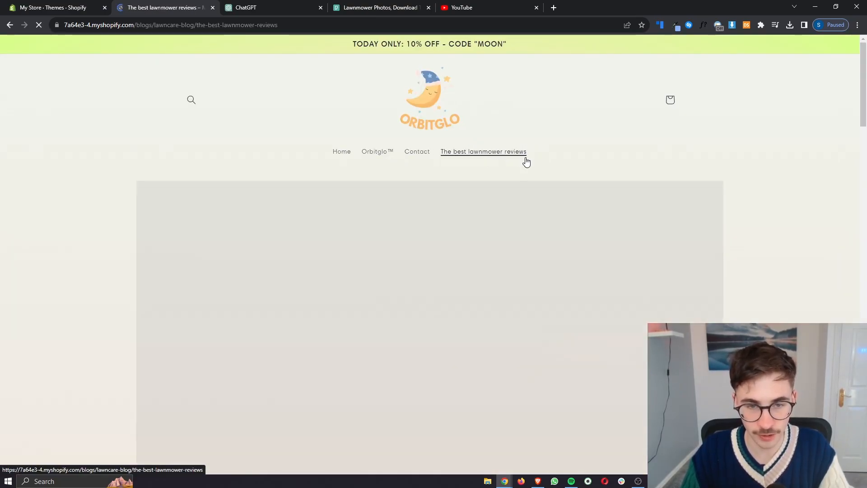
pyautogui.scroll(-10, 624, 176)
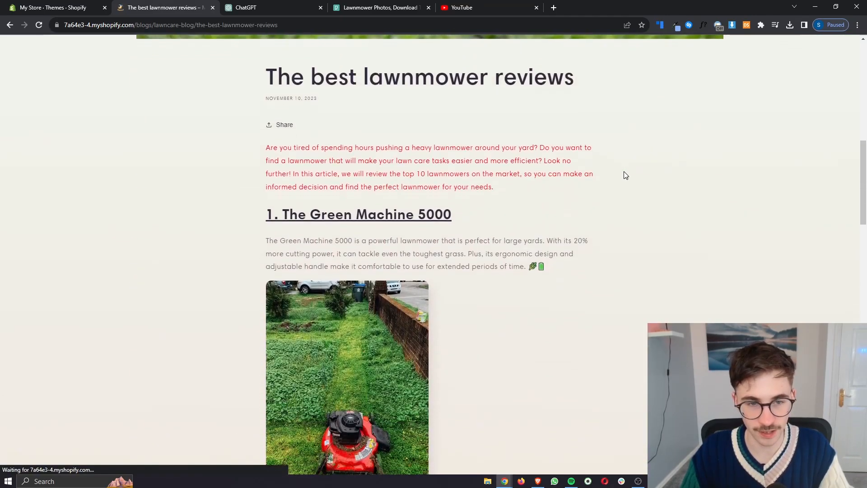
pyautogui.scroll(-15, 625, 176)
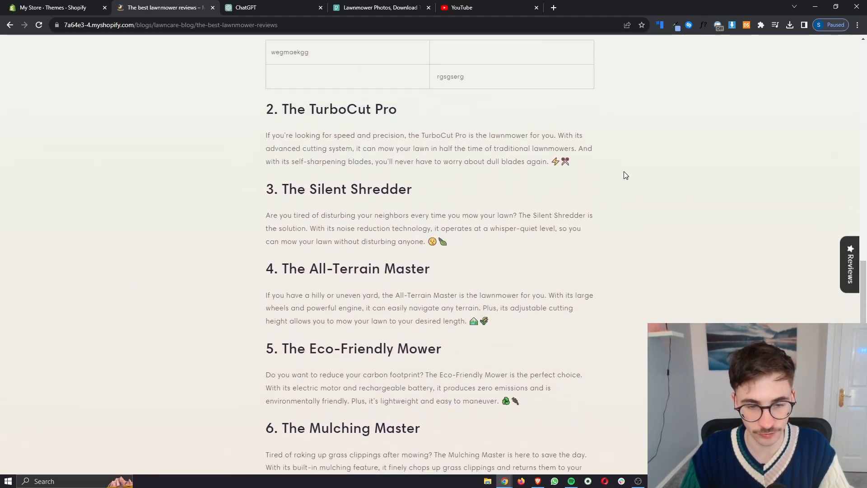
pyautogui.scroll(-10, 625, 175)
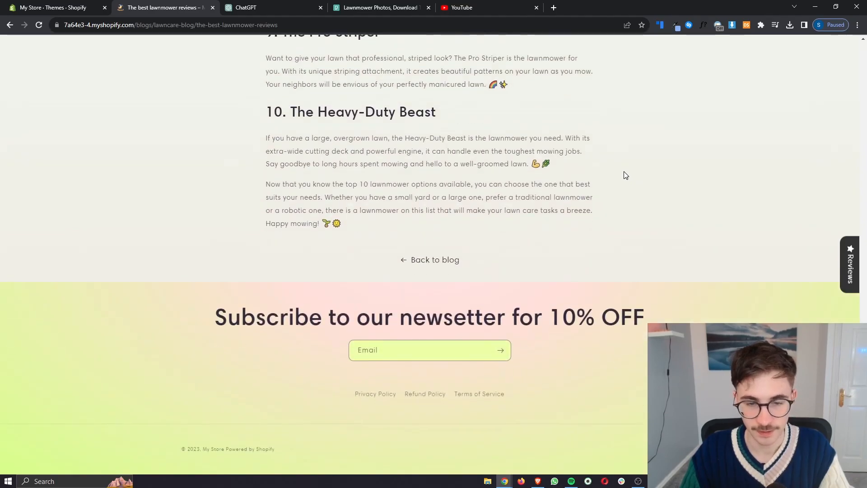
pyautogui.scroll(20, 625, 175)
pyautogui.scroll(8, 625, 175)
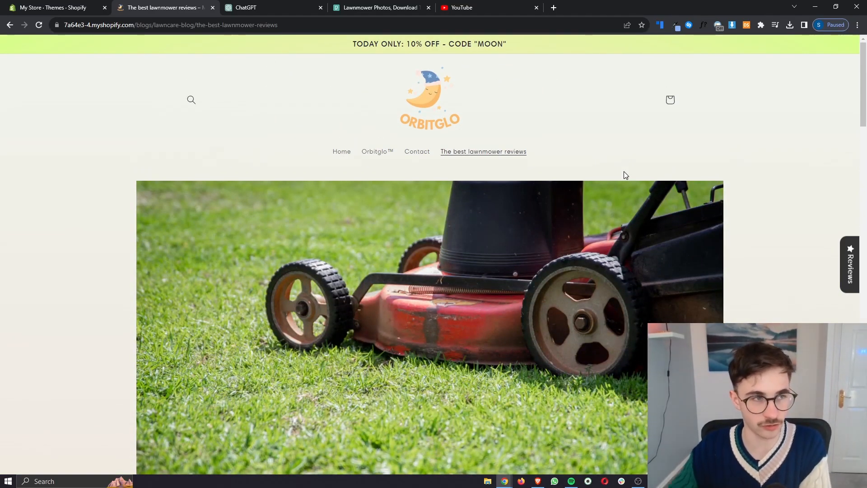
# Step: Return to the Shopify admin, reopen "The best lawnmower reviews" post and open its website SEO fields for editing
pyautogui.click(90, 7)
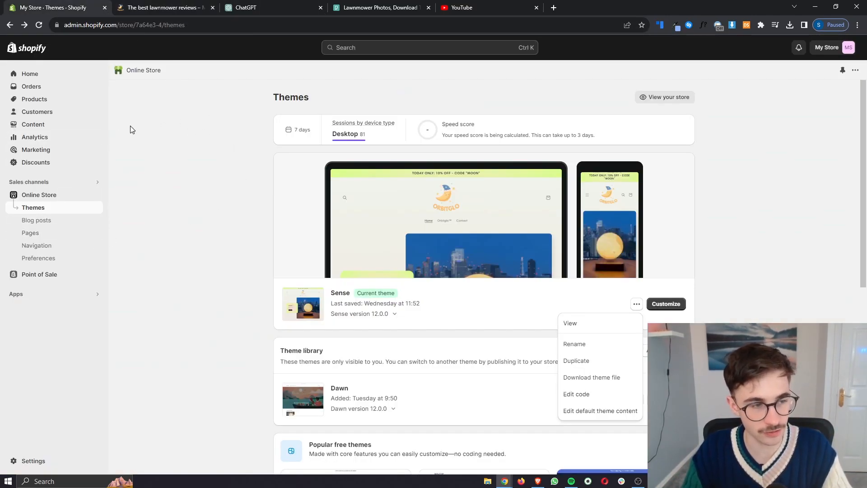
pyautogui.click(51, 222)
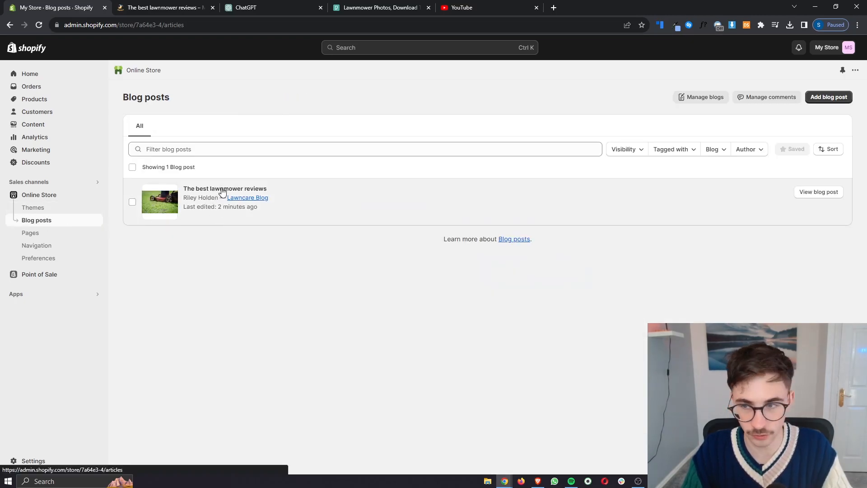
pyautogui.click(224, 189)
pyautogui.scroll(-6, 240, 190)
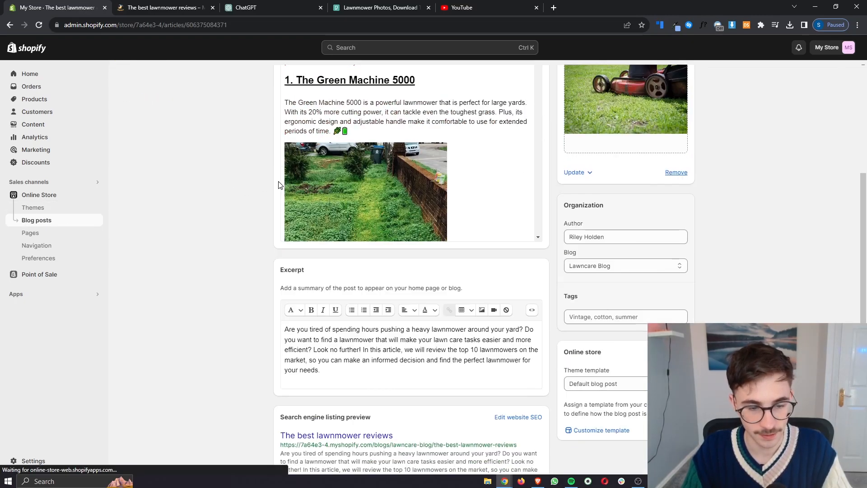
pyautogui.moveTo(274, 303); pyautogui.dragTo(375, 300)
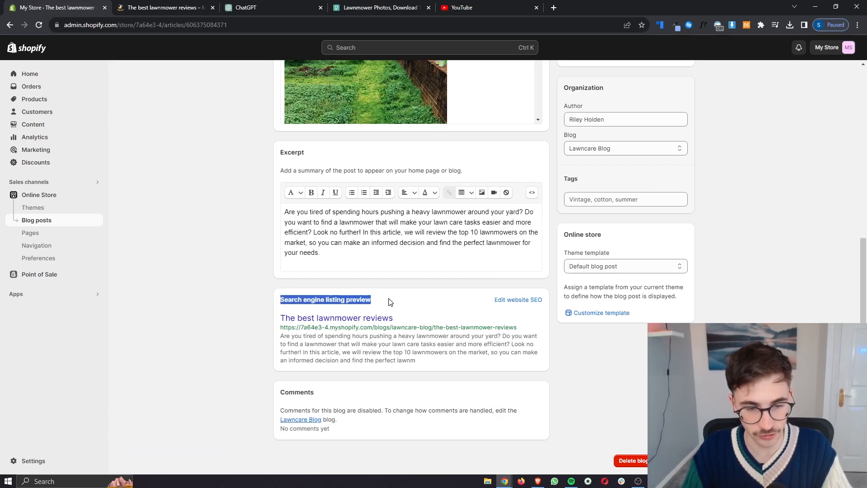
pyautogui.click(386, 304)
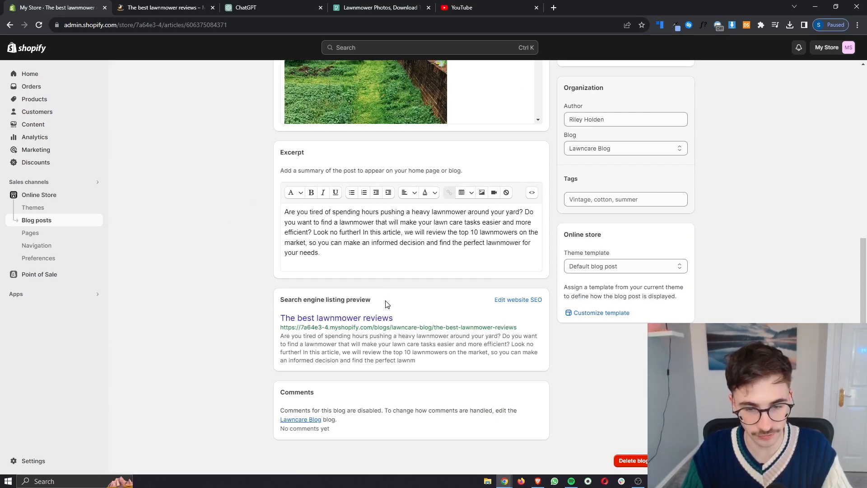
pyautogui.click(522, 301)
pyautogui.scroll(-3, 521, 301)
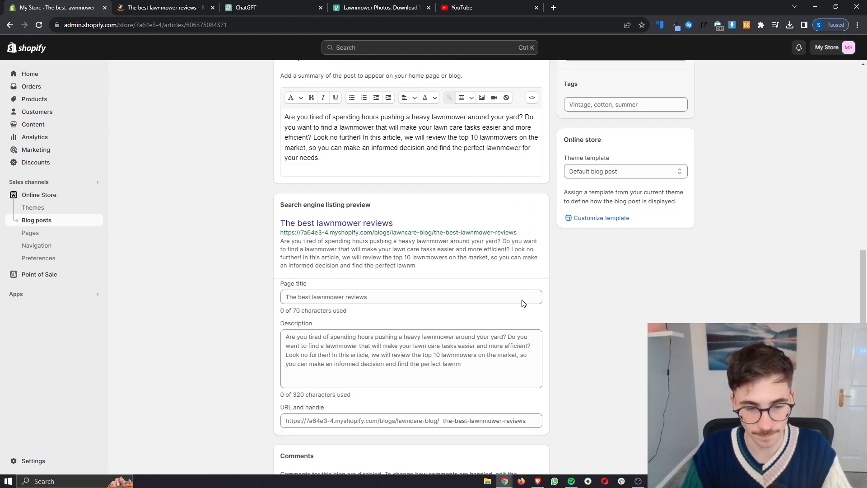
# Step: Fill the SEO description with its suggested text and select the whole description
pyautogui.moveTo(493, 303); pyautogui.dragTo(263, 262)
pyautogui.click(463, 294)
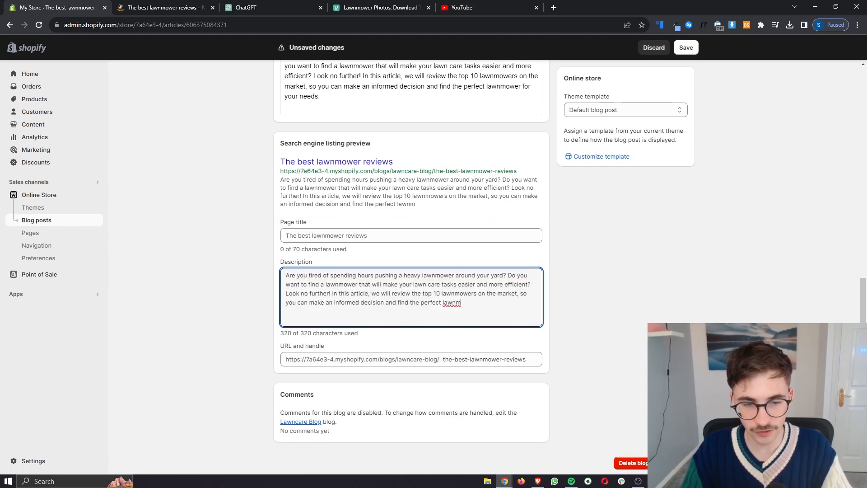
pyautogui.moveTo(477, 303); pyautogui.dragTo(275, 274)
pyautogui.moveTo(465, 302); pyautogui.dragTo(261, 265)
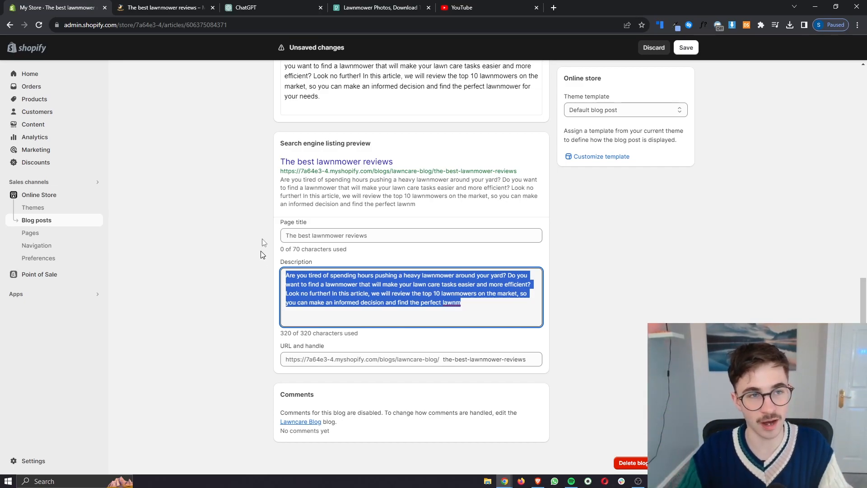
# Step: Switch to ChatGPT and, in a new chat, request an SEO description for the lawnmower blog that is filled with high ranking keywords
pyautogui.click(268, 11)
pyautogui.scroll(-13, 454, 366)
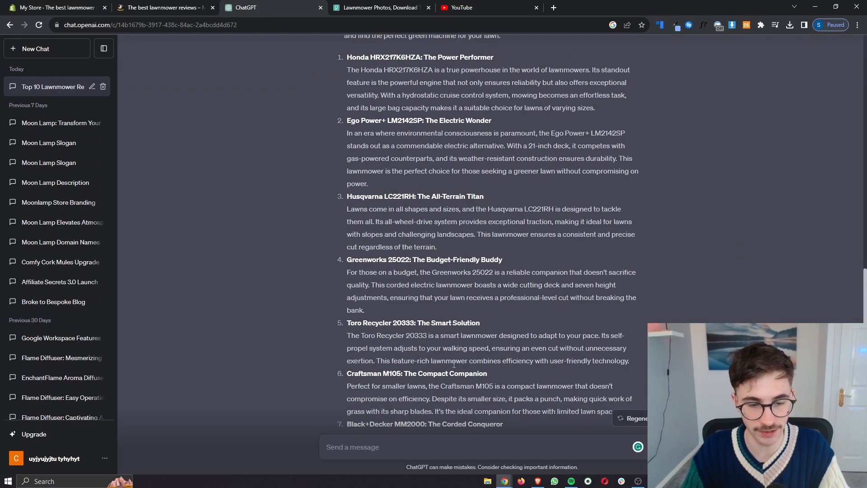
pyautogui.click(56, 52)
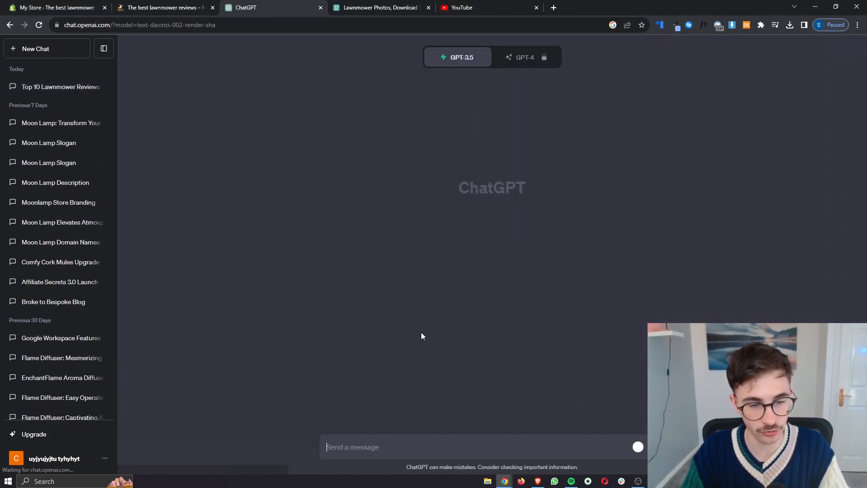
pyautogui.write('Create me an SEO desciption for my lawnmower blog that is filled with high ranking keywords')
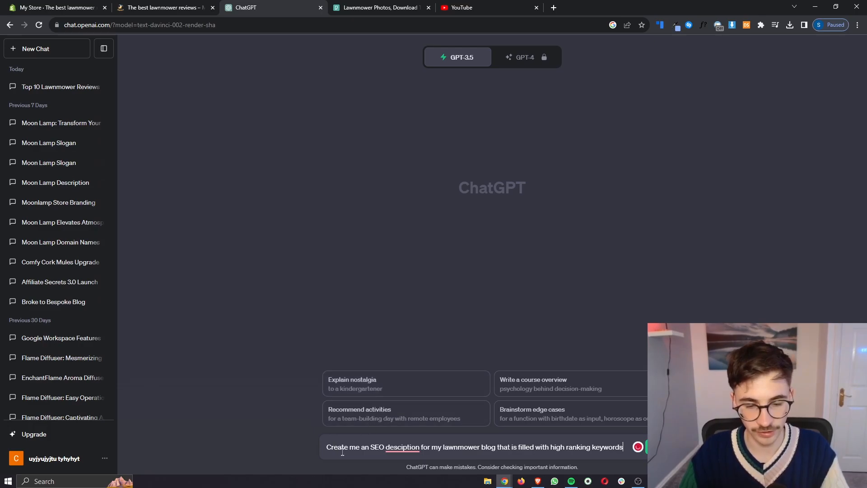
pyautogui.rightClick(401, 444)
pyautogui.click(411, 383)
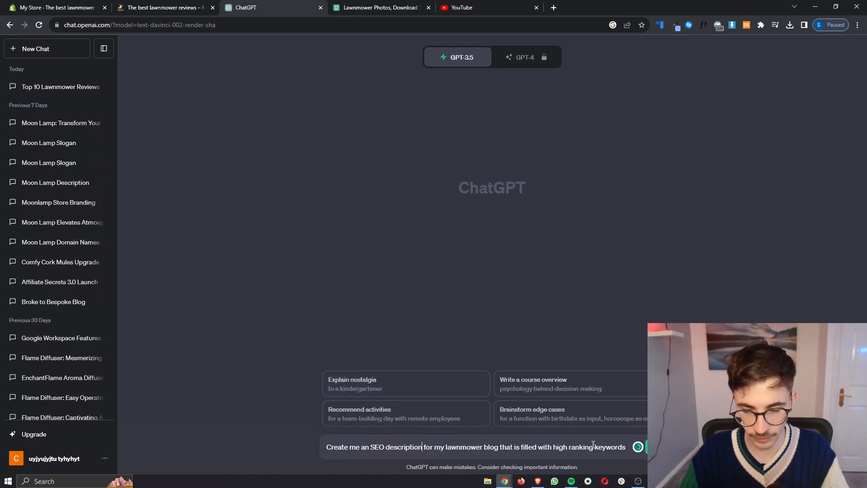
pyautogui.press('Return')
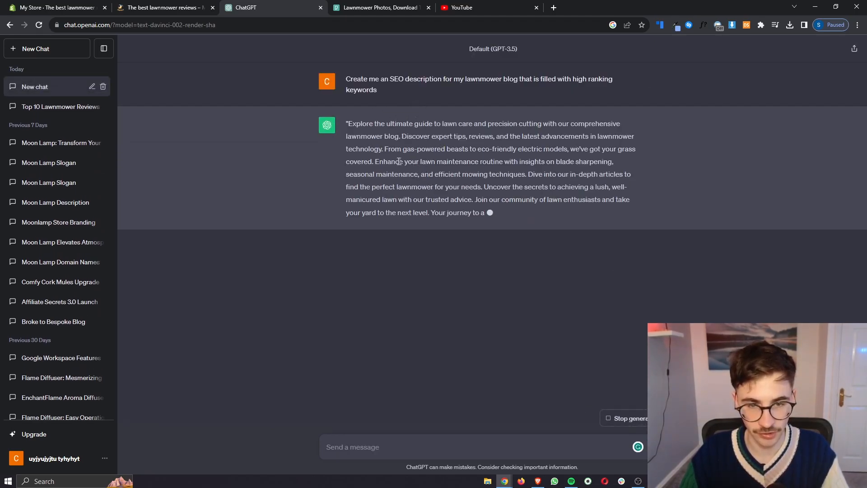
# Step: Copy ChatGPT's lawnmower blog description and replace the post's SEO description in the Shopify admin with it
pyautogui.moveTo(351, 123); pyautogui.dragTo(588, 211)
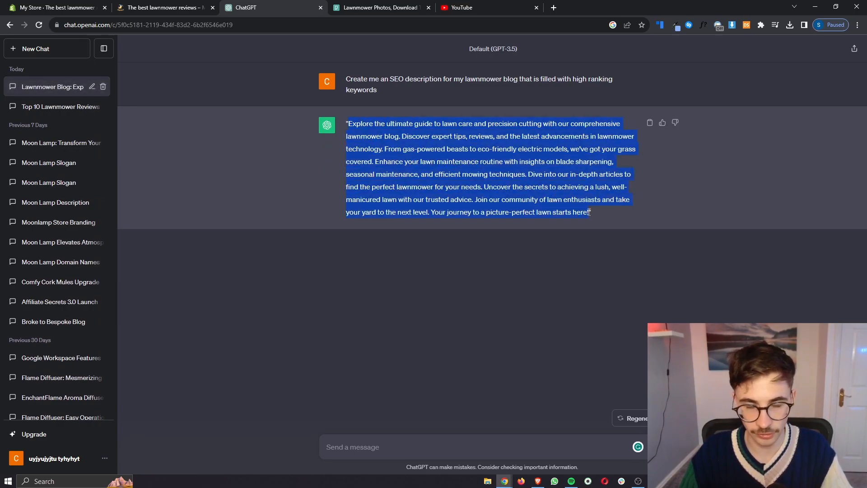
pyautogui.click(180, 8)
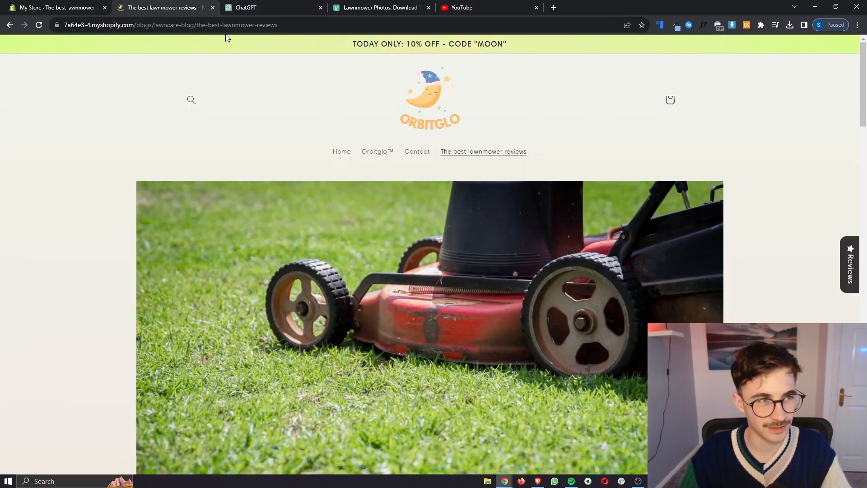
pyautogui.click(56, 8)
pyautogui.moveTo(487, 311); pyautogui.dragTo(301, 262)
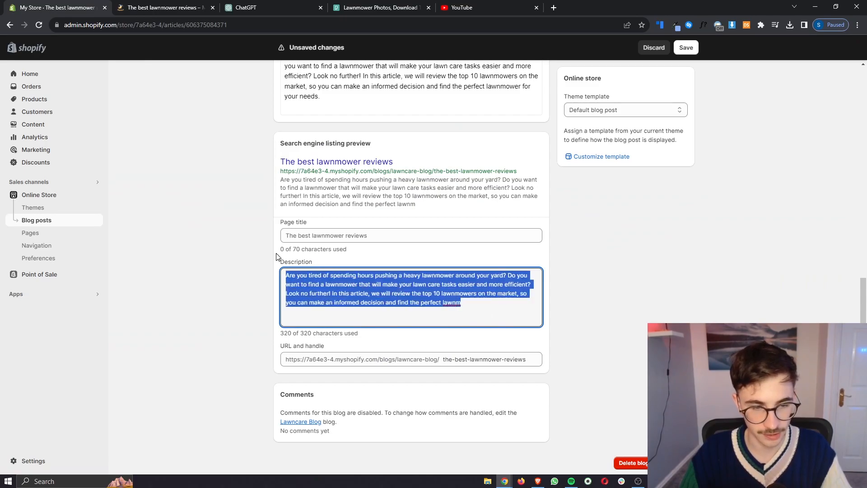
pyautogui.write("Explore the ultimate guide to lawn care and precision cutting with our comprehensive lawnmower blog. Discover expert tips, reviews, and the latest advancements in lawnmower technology. From gas-powered beasts to eco-friendly electric models, we've got your grass covered. Enhance your lawn maintenance routine with insig")
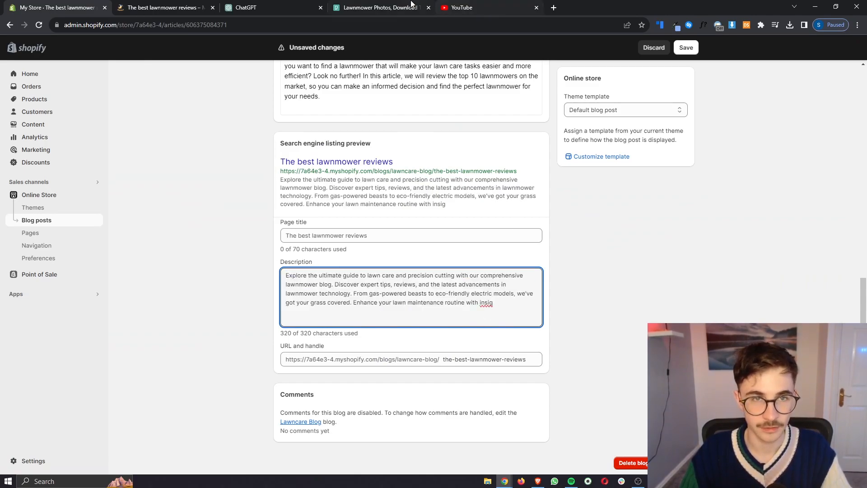
# Step: Switch back to ChatGPT and ask it to make the SEO description 320 characters
pyautogui.click(379, 8)
pyautogui.click(280, 7)
pyautogui.click(345, 442)
pyautogui.write('make it ')
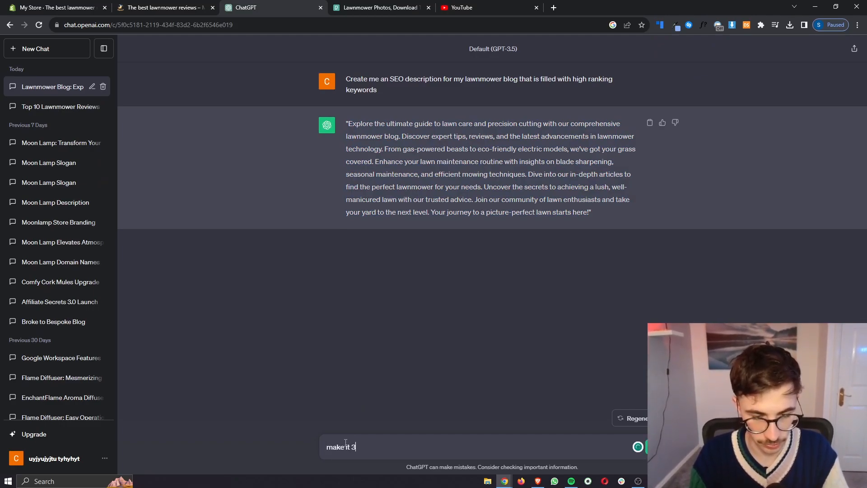
pyautogui.write('320 characters')
pyautogui.press('Return')
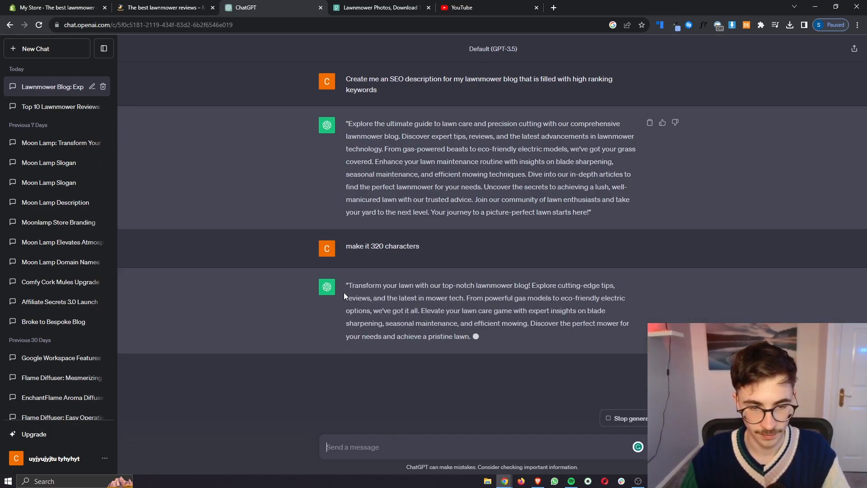
# Step: Replace the post's SEO description in Shopify with ChatGPT's shortened version, ending it after "seasonal maintenance, and efficient mowing."
pyautogui.moveTo(347, 284); pyautogui.dragTo(382, 346)
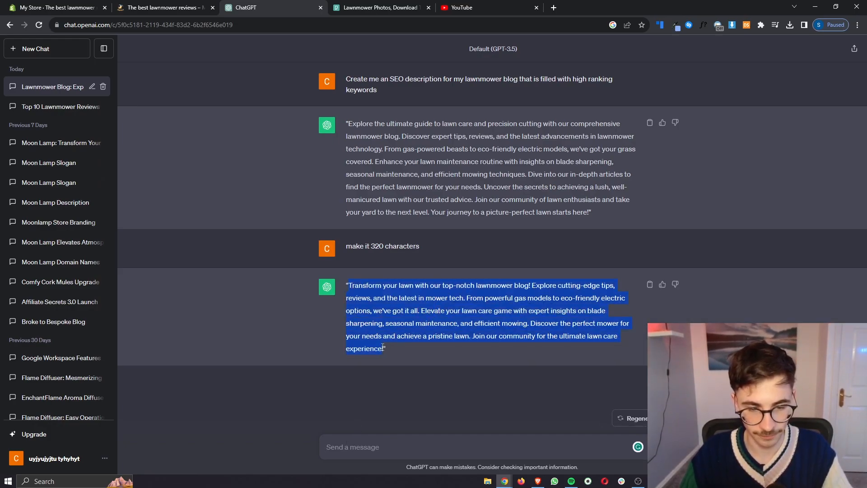
pyautogui.moveTo(447, 304); pyautogui.dragTo(263, 246)
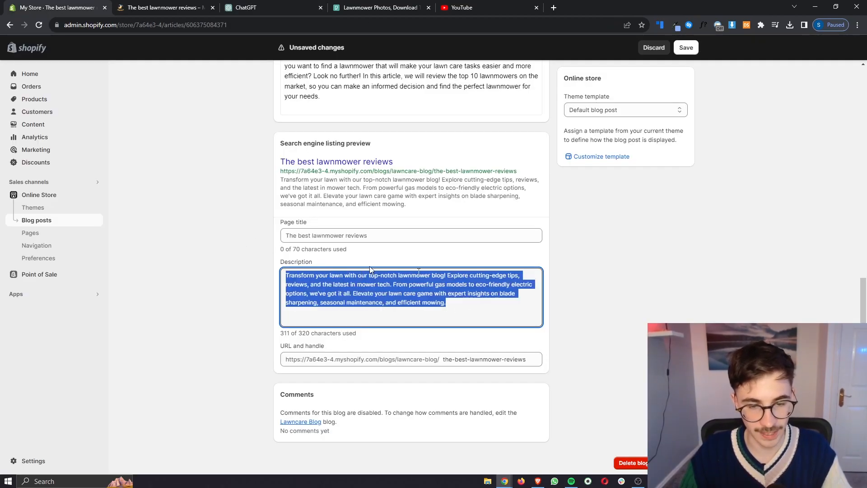
pyautogui.click(581, 270)
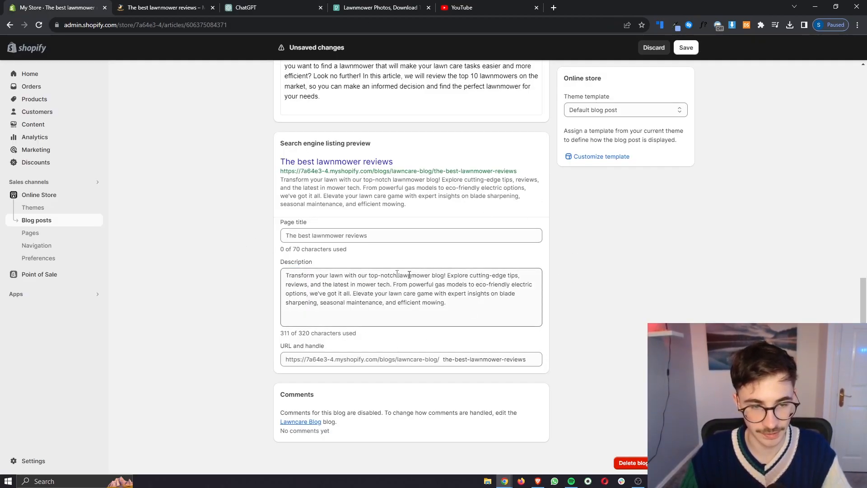
# Step: Copy the post title "The best lawnmower reviews" into the SEO page title and save the blog post
pyautogui.click(325, 235)
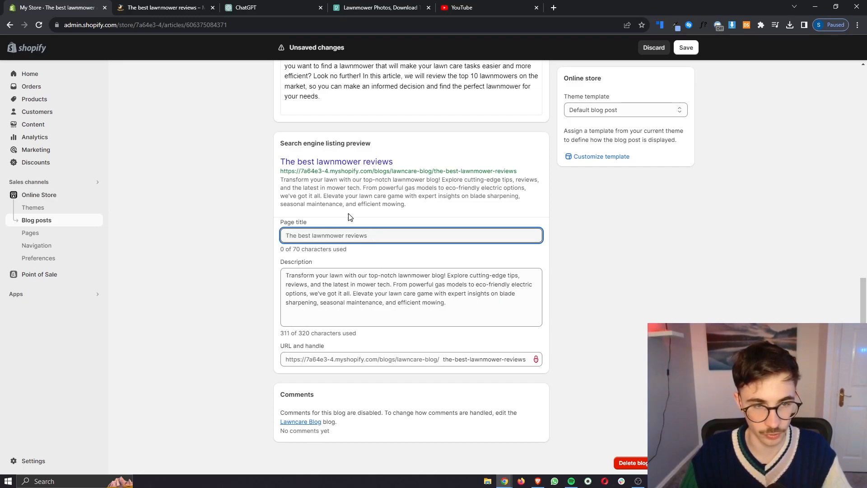
pyautogui.scroll(10, 347, 219)
pyautogui.tripleClick(330, 143)
pyautogui.hotkey('ctrl', 'c')
pyautogui.scroll(-8, 311, 145)
pyautogui.scroll(-6, 251, 324)
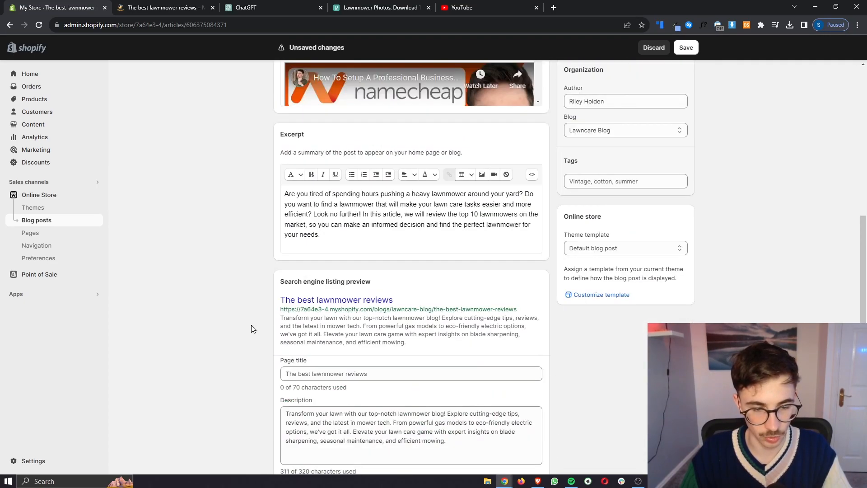
pyautogui.click(459, 241)
pyautogui.hotkey('ctrl', 'v')
pyautogui.scroll(-1, 593, 282)
pyautogui.hotkey('ctrl', 's')
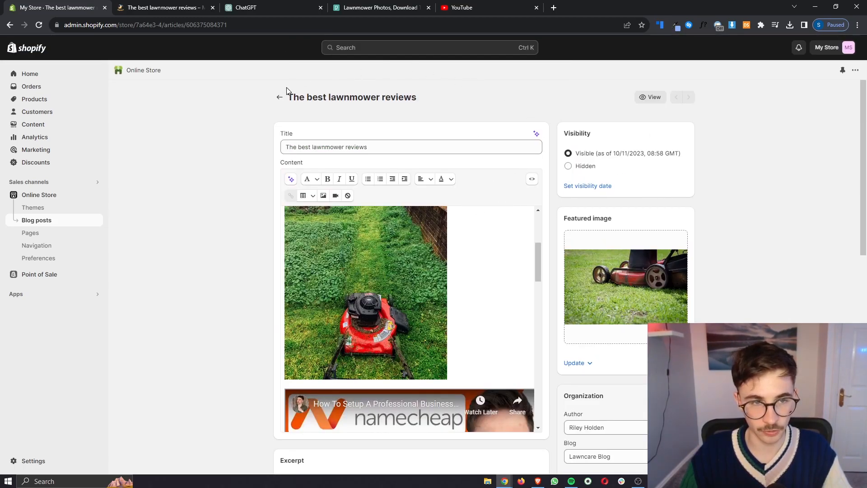
# Step: Return to the blog posts list and open the management page for blog comments
pyautogui.click(280, 95)
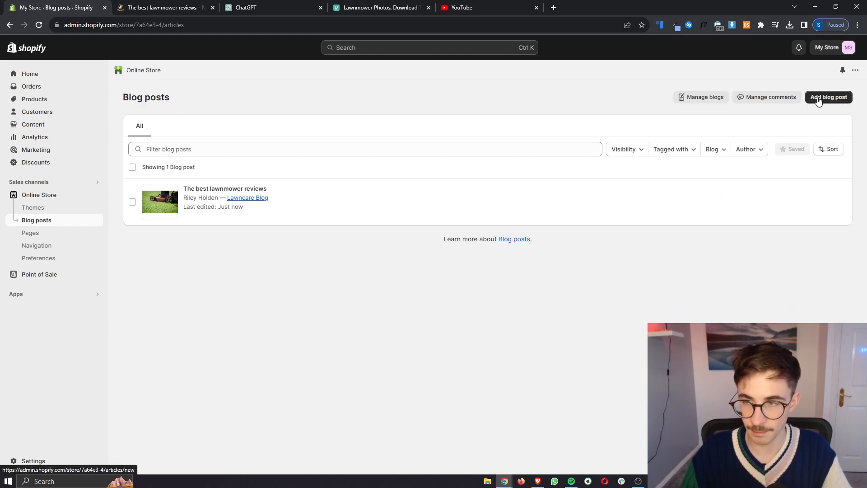
pyautogui.click(771, 96)
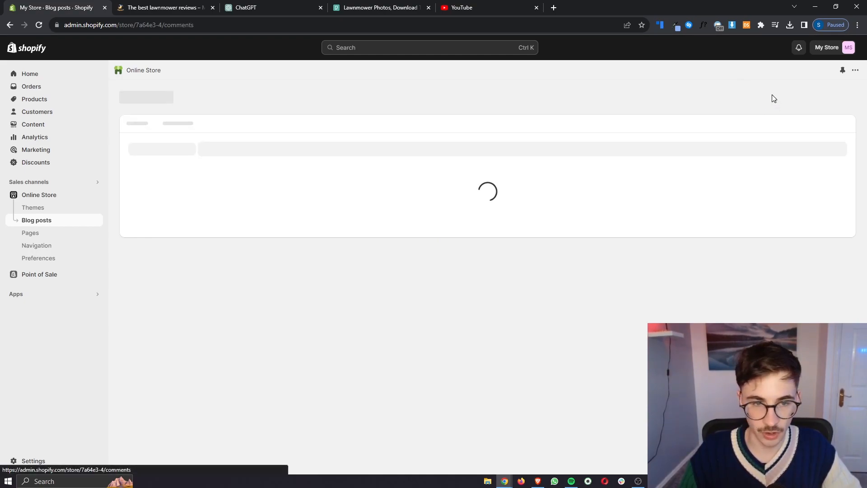